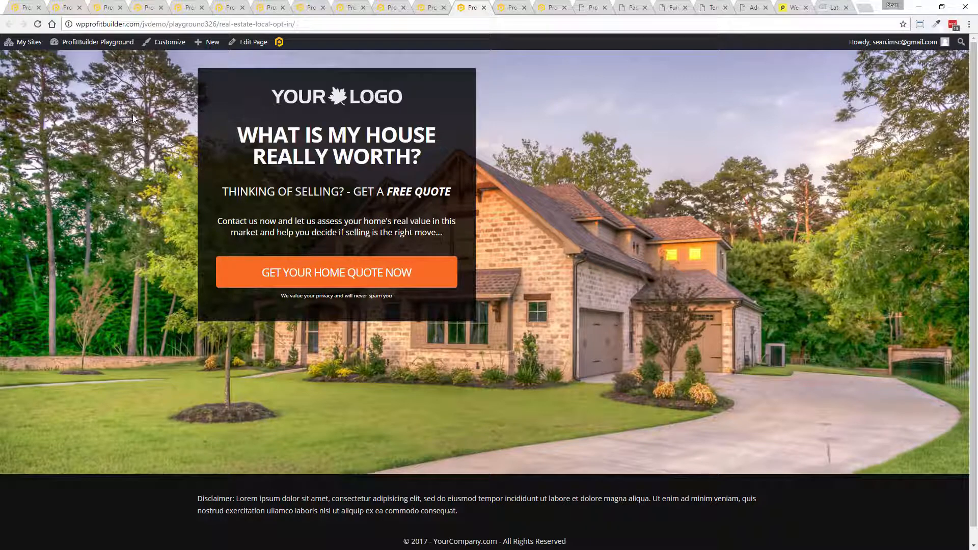
# Preview the home quote opt-in popup on the real estate landing page and dismiss it
pyautogui.click(369, 266)
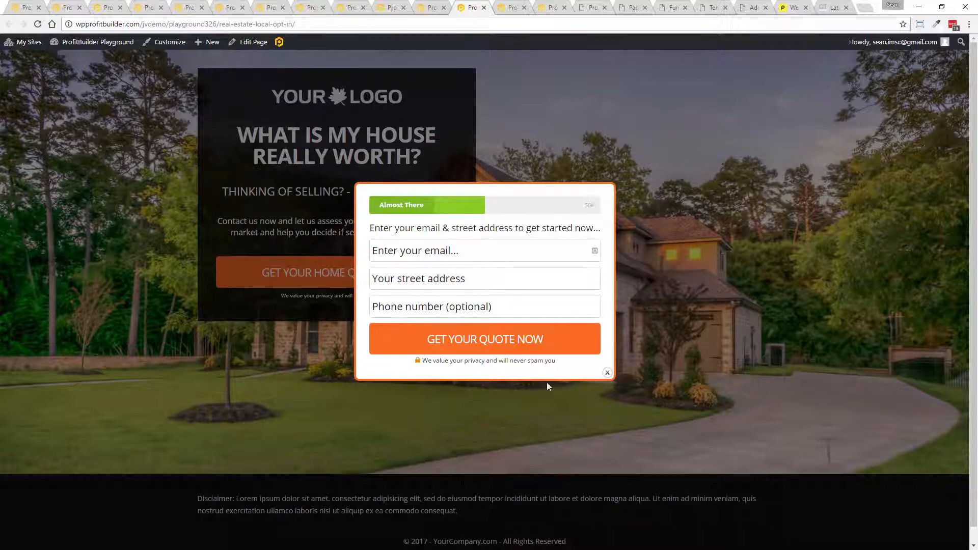
pyautogui.click(607, 375)
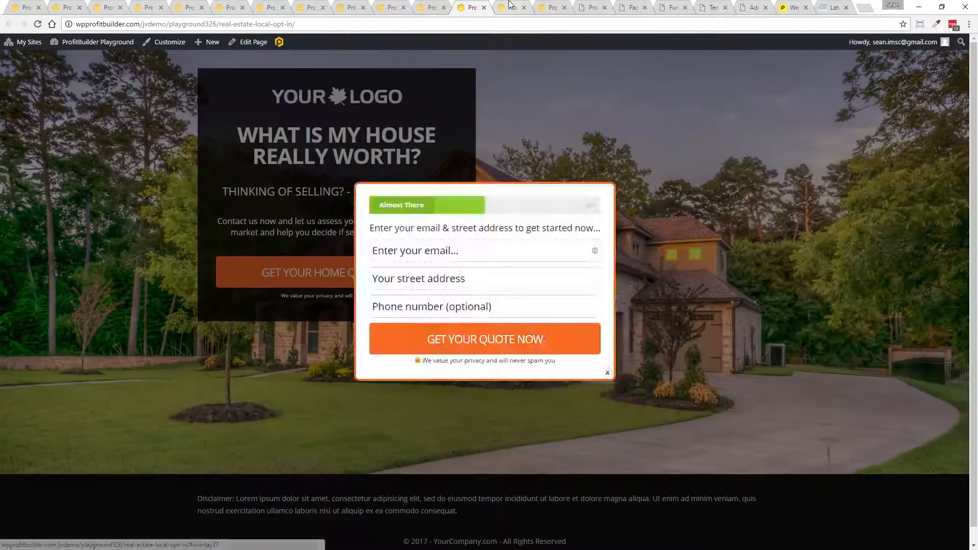
# Switch to the restaurant landing homepage and look through it down to the newsletter and footer sections
pyautogui.click(511, 7)
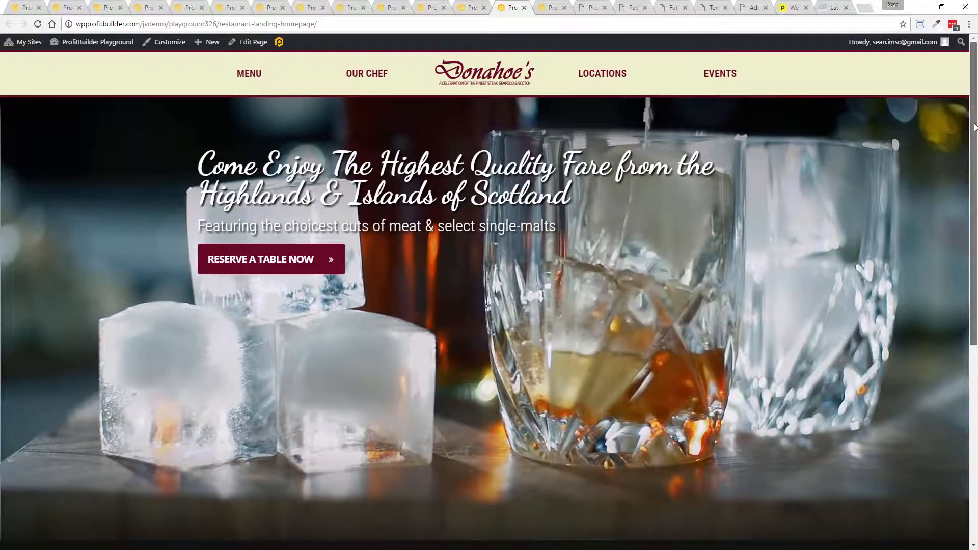
pyautogui.moveTo(975, 128); pyautogui.dragTo(948, 362)
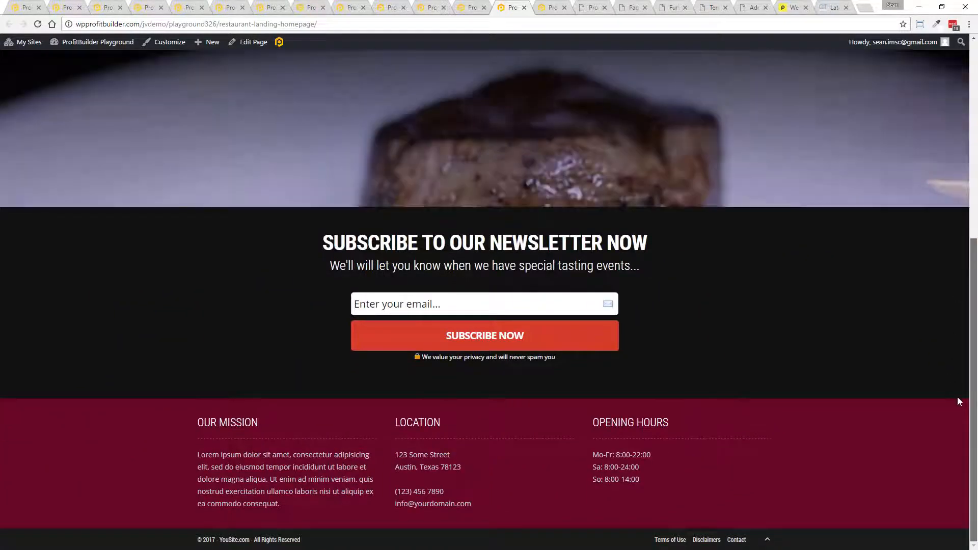
pyautogui.scroll(7, 958, 394)
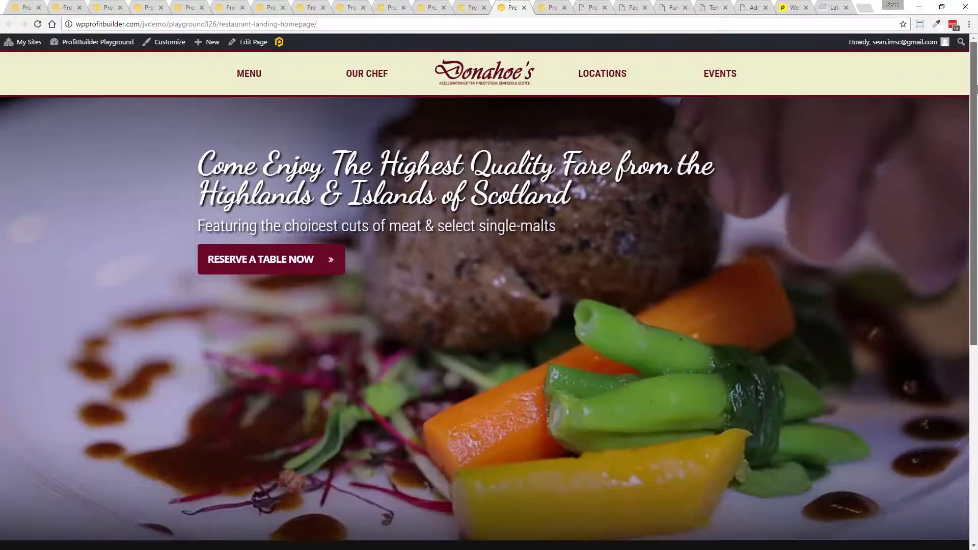
# View the streamline video webinar page and preview its registration popup, then dismiss the popup
pyautogui.click(543, 5)
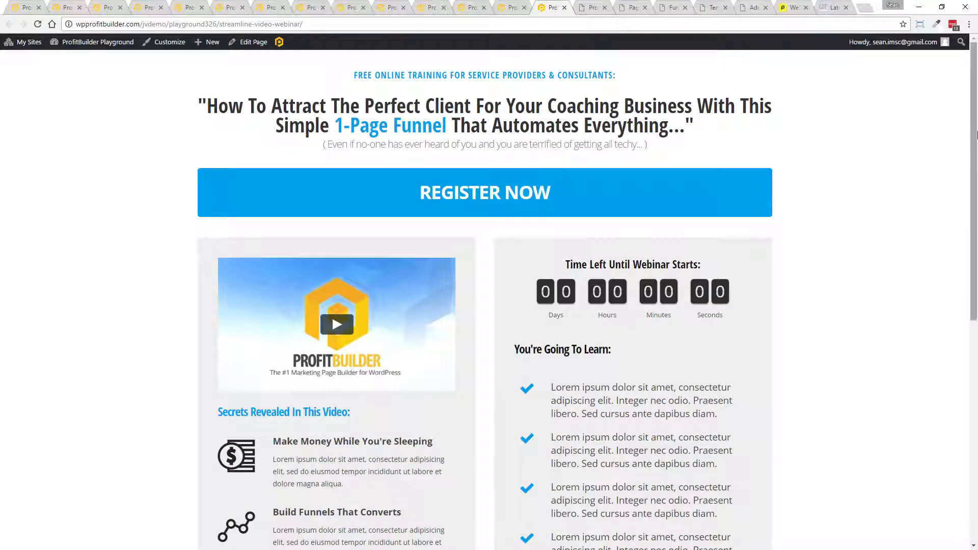
pyautogui.moveTo(975, 101); pyautogui.dragTo(977, 101)
pyautogui.moveTo(976, 92)
pyautogui.mouseDown()
pyautogui.moveTo(976, 351)
pyautogui.moveTo(977, 86)
pyautogui.mouseUp()
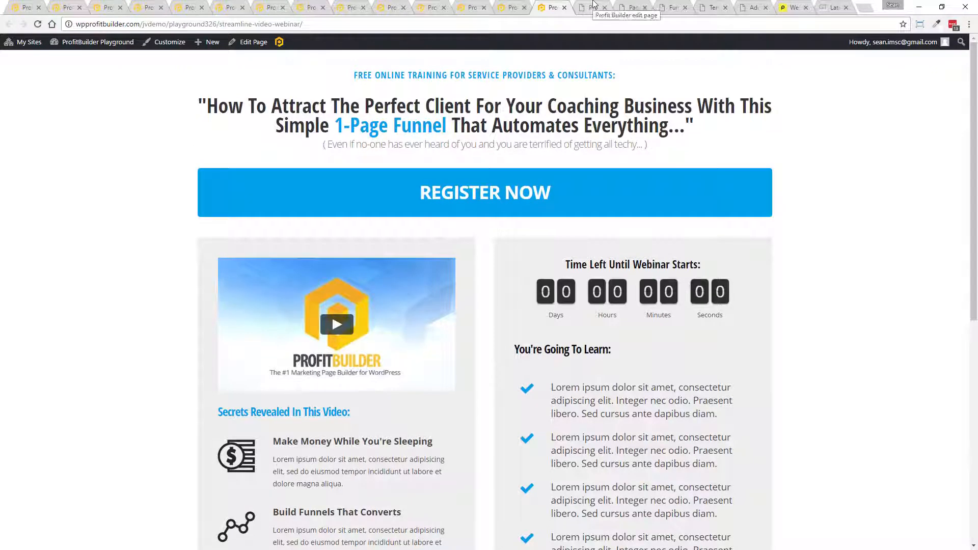
pyautogui.click(447, 188)
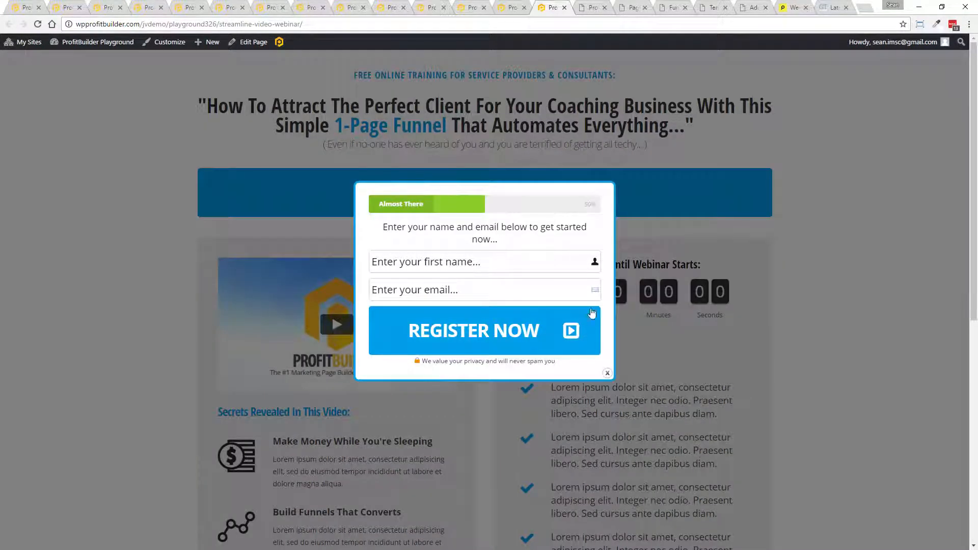
pyautogui.click(608, 373)
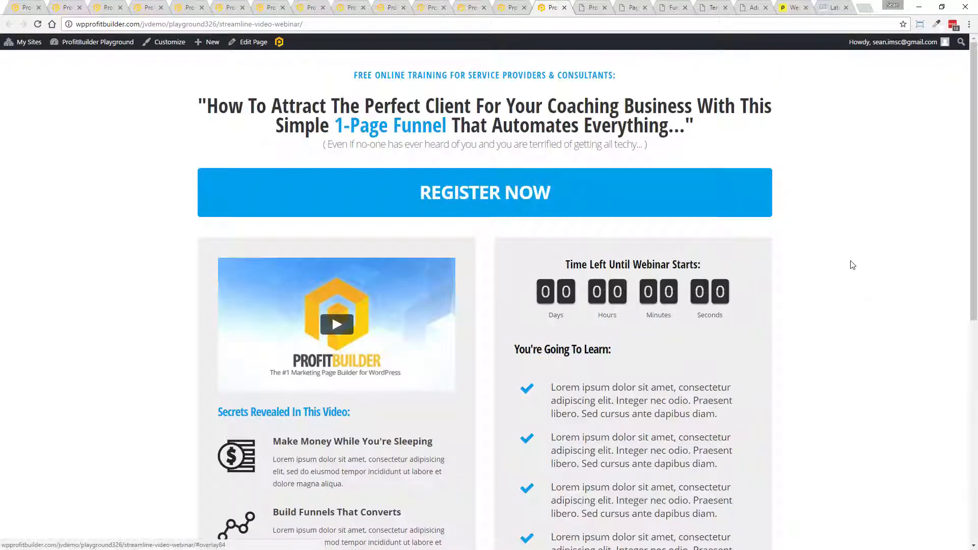
# Switch to the ProfitBuilder page editor and add a Button and an Image element to the empty column
pyautogui.click(601, 6)
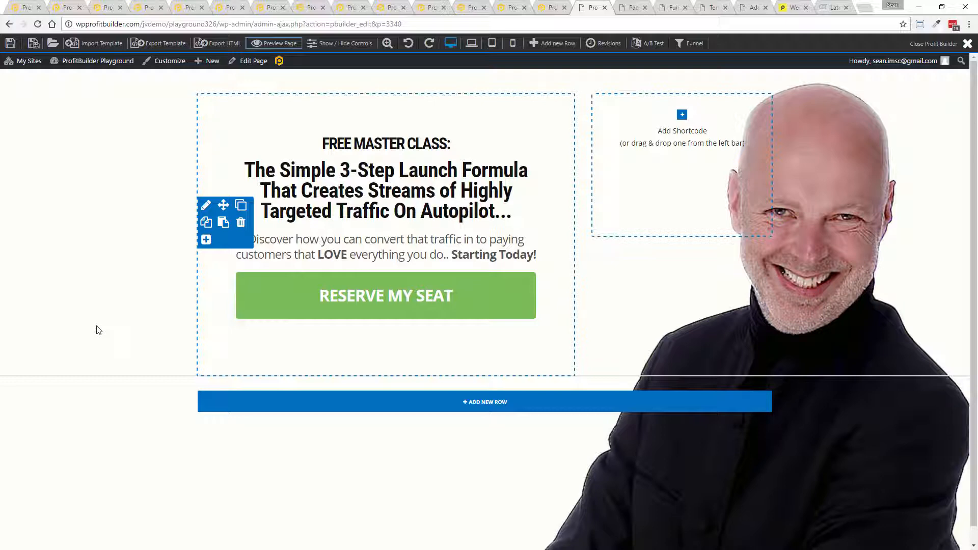
pyautogui.click(683, 136)
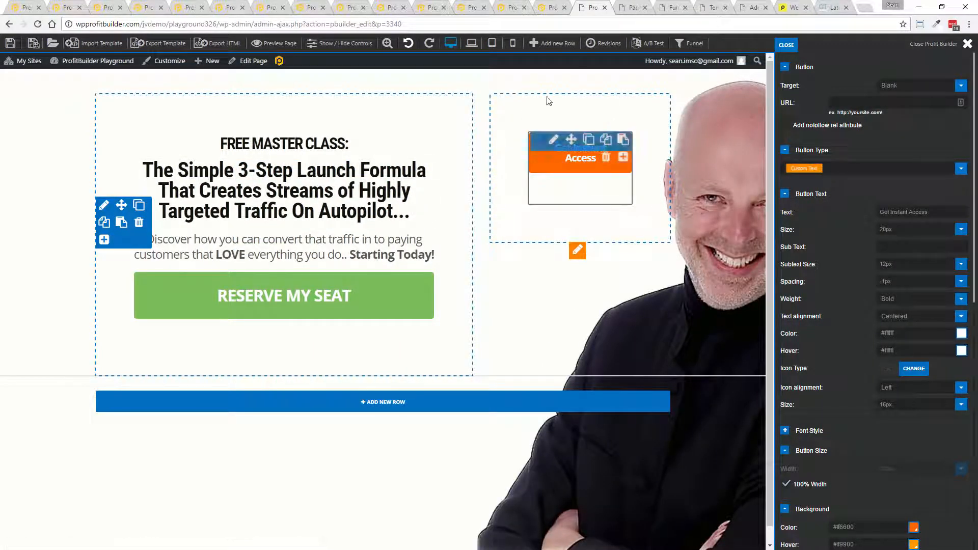
pyautogui.click(623, 157)
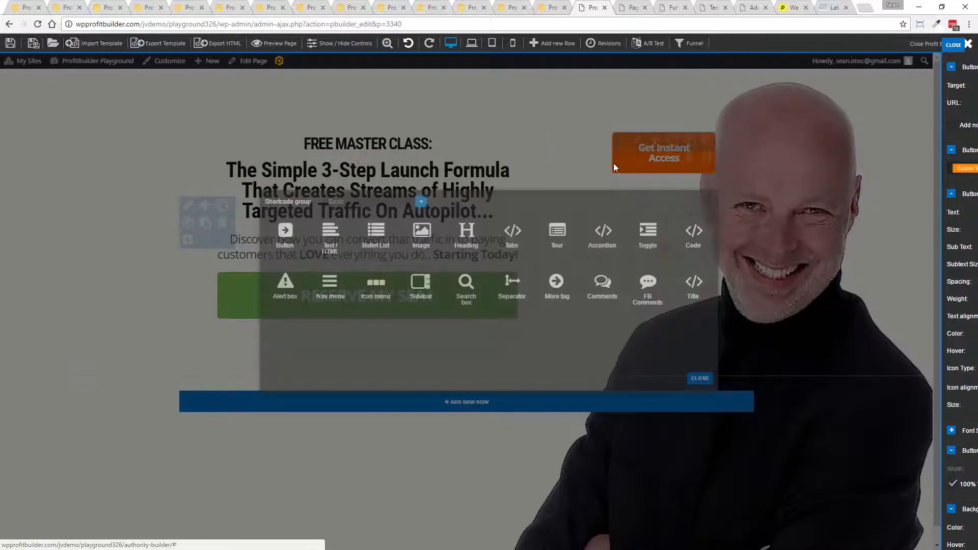
pyautogui.click(422, 232)
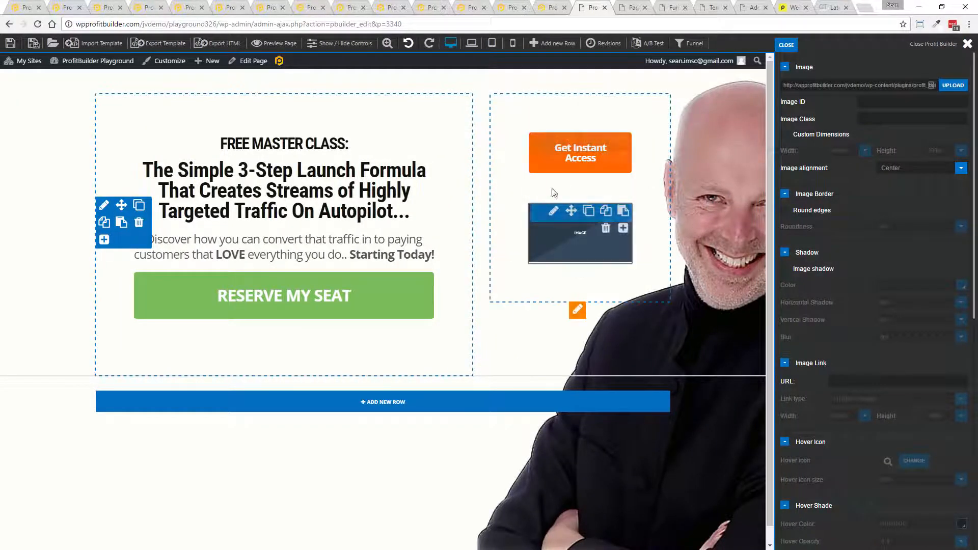
# Move the image placeholder above the Free Master Class heading and delete the Get Instant Access button
pyautogui.moveTo(571, 210); pyautogui.dragTo(316, 127)
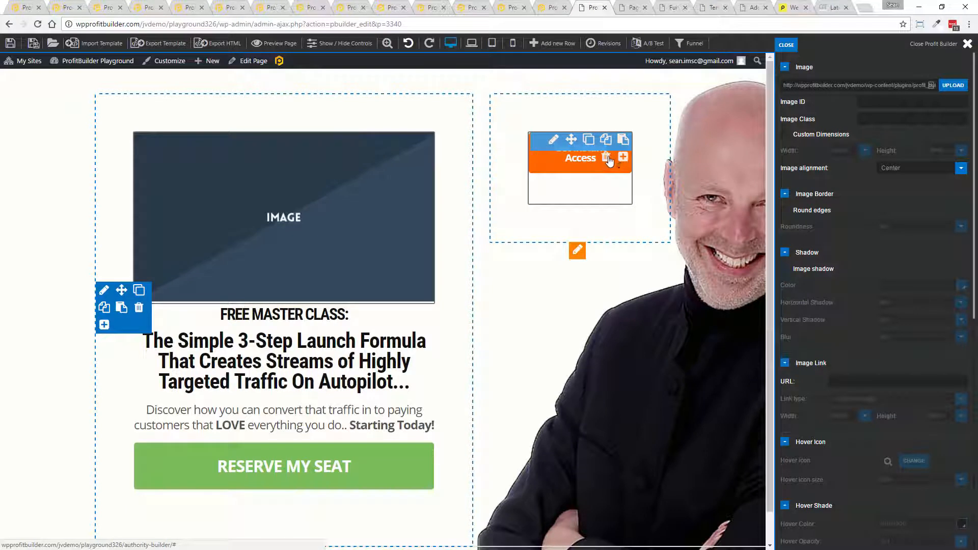
pyautogui.click(607, 157)
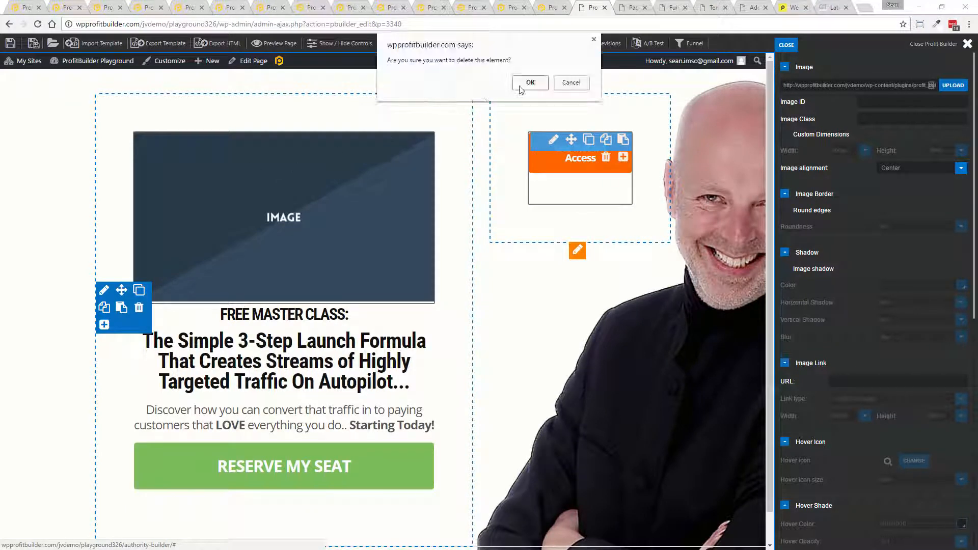
pyautogui.click(525, 86)
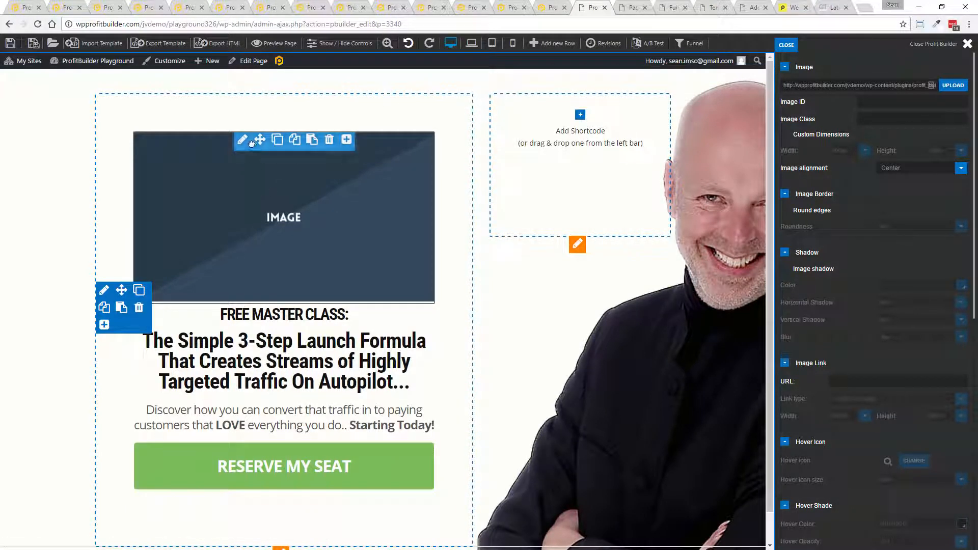
# Browse the shortcode groups, add a Video element from the Content group and move it above the image placeholder
pyautogui.click(347, 139)
pyautogui.click(411, 203)
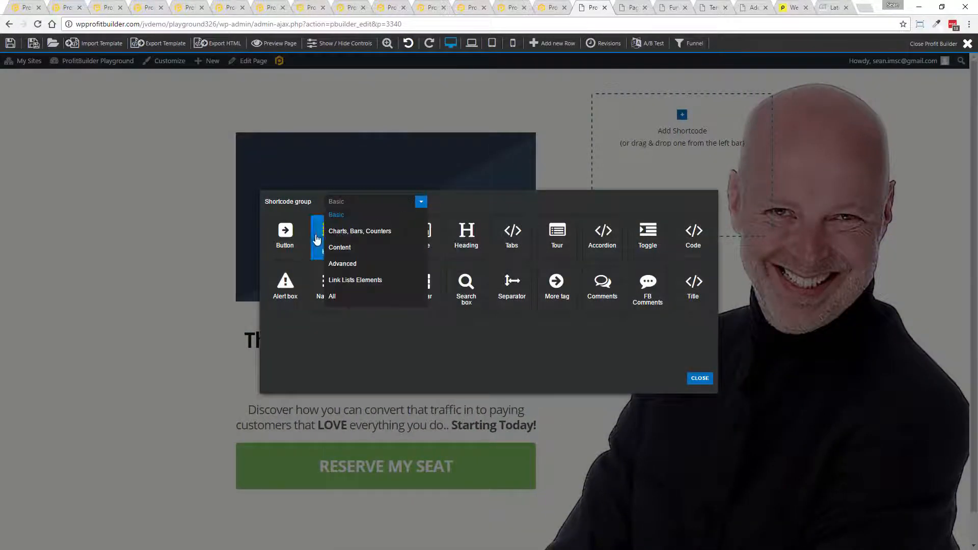
pyautogui.click(349, 280)
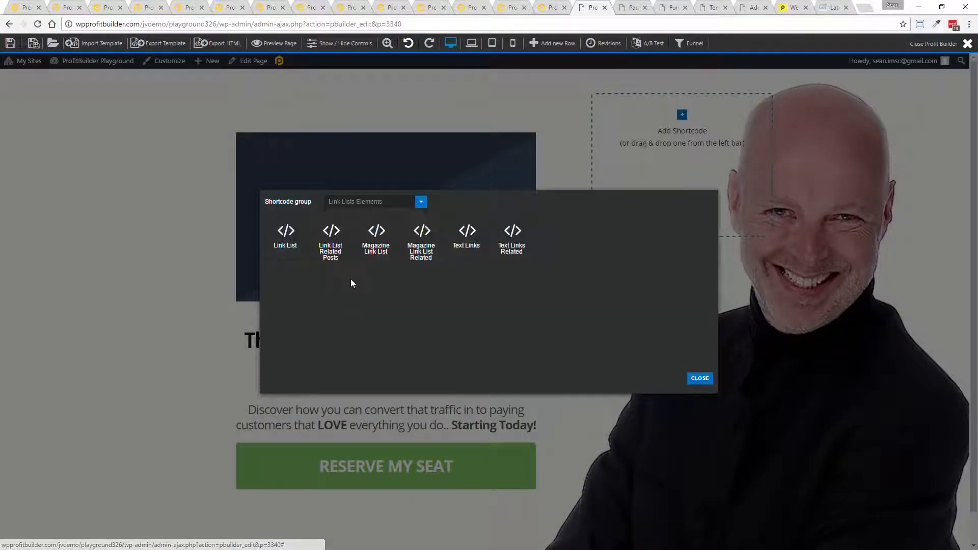
pyautogui.click(422, 203)
pyautogui.click(340, 300)
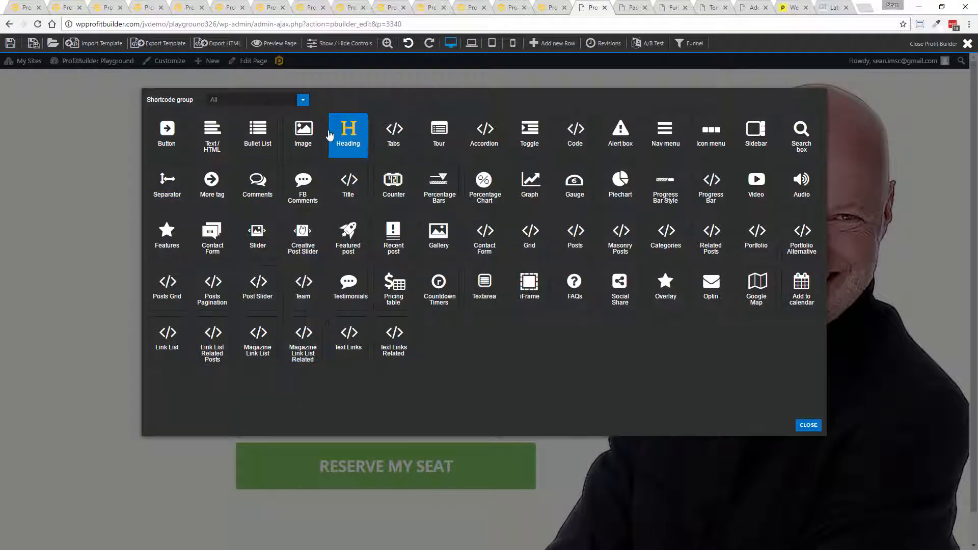
pyautogui.click(303, 102)
pyautogui.click(224, 145)
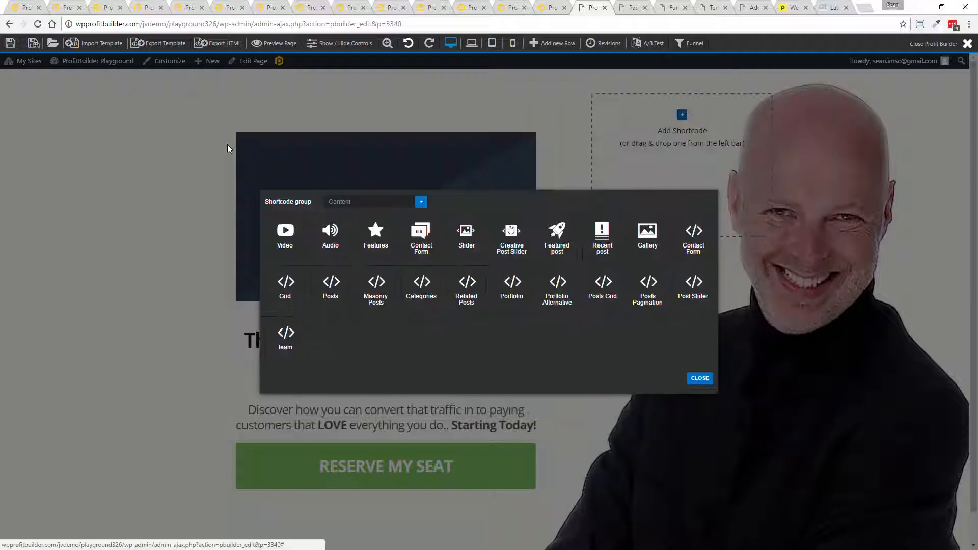
pyautogui.click(286, 235)
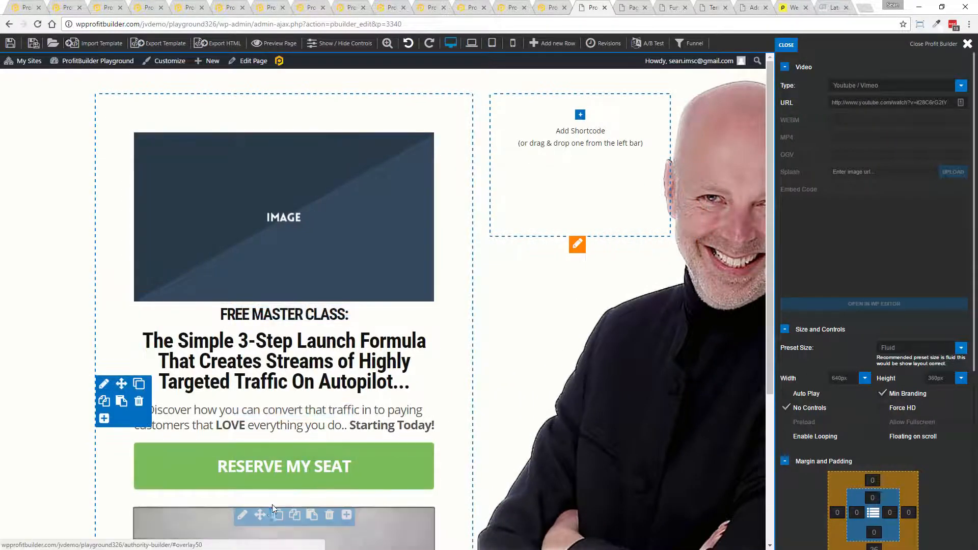
pyautogui.moveTo(266, 511); pyautogui.dragTo(262, 163)
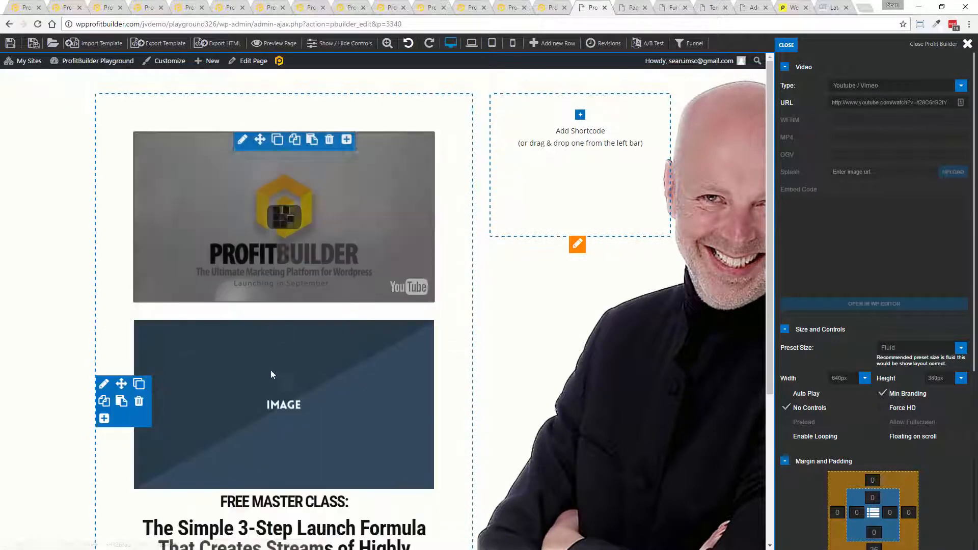
# Delete the image placeholder and the video from the headline column
pyautogui.click(332, 328)
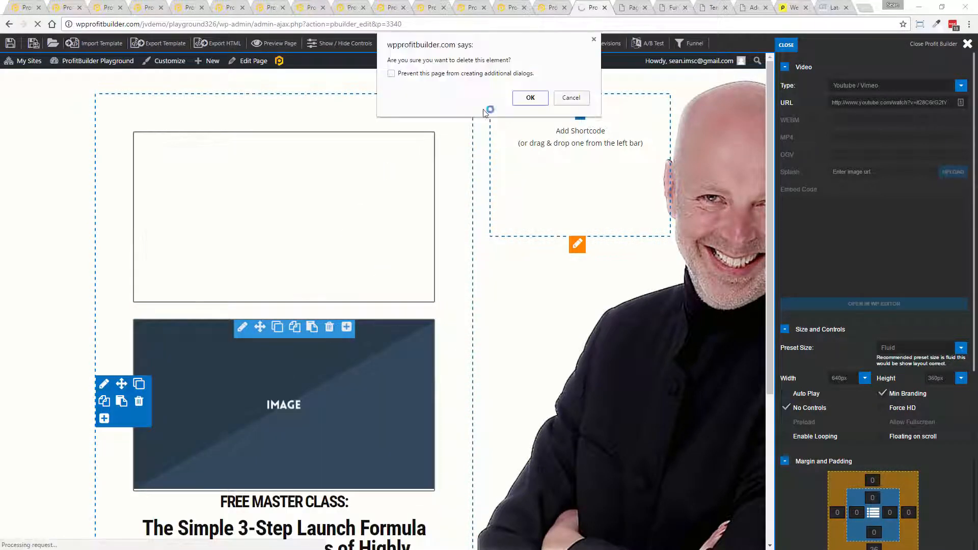
pyautogui.click(530, 100)
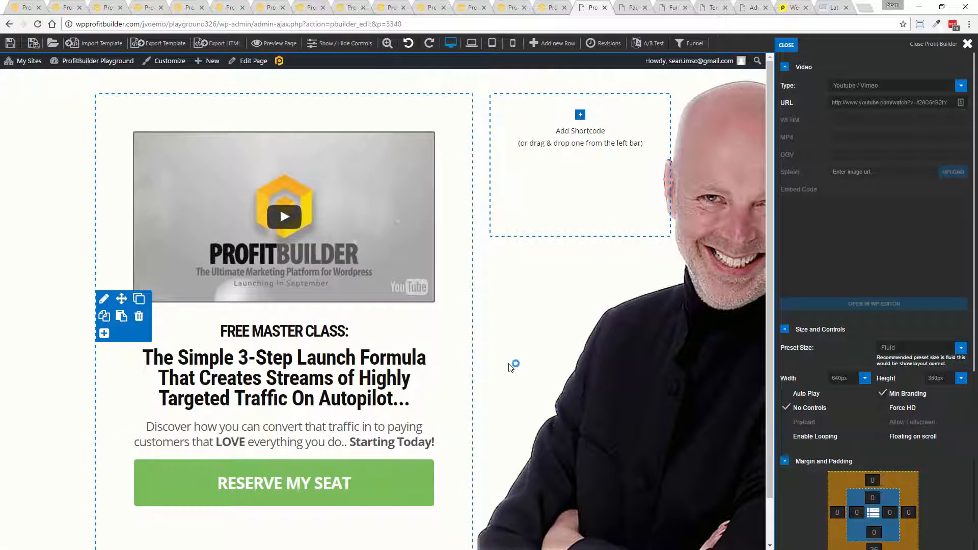
pyautogui.moveTo(369, 170)
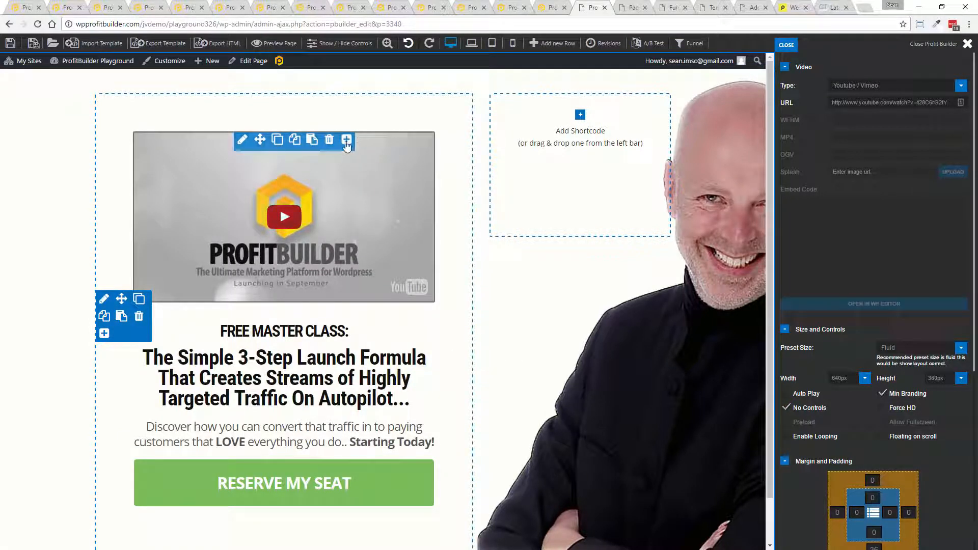
pyautogui.click(329, 139)
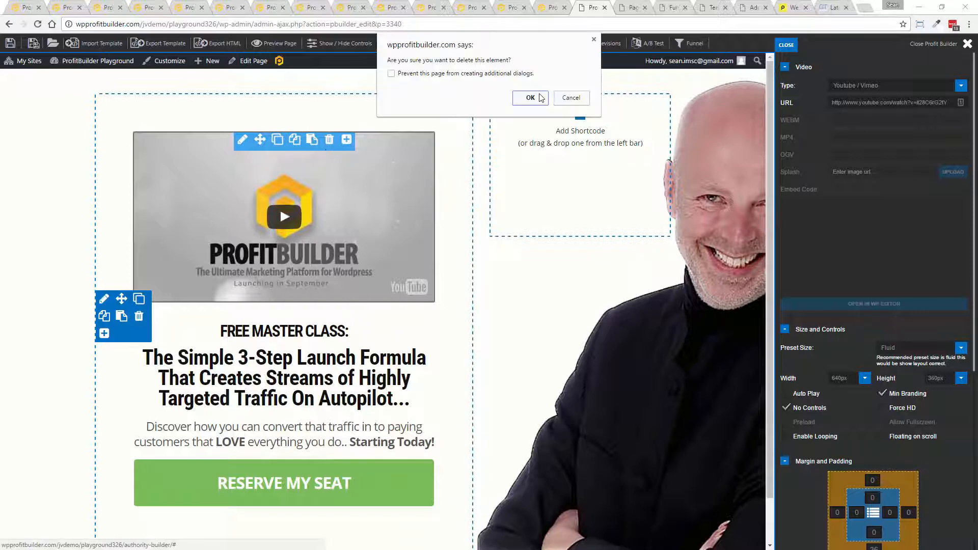
pyautogui.click(530, 98)
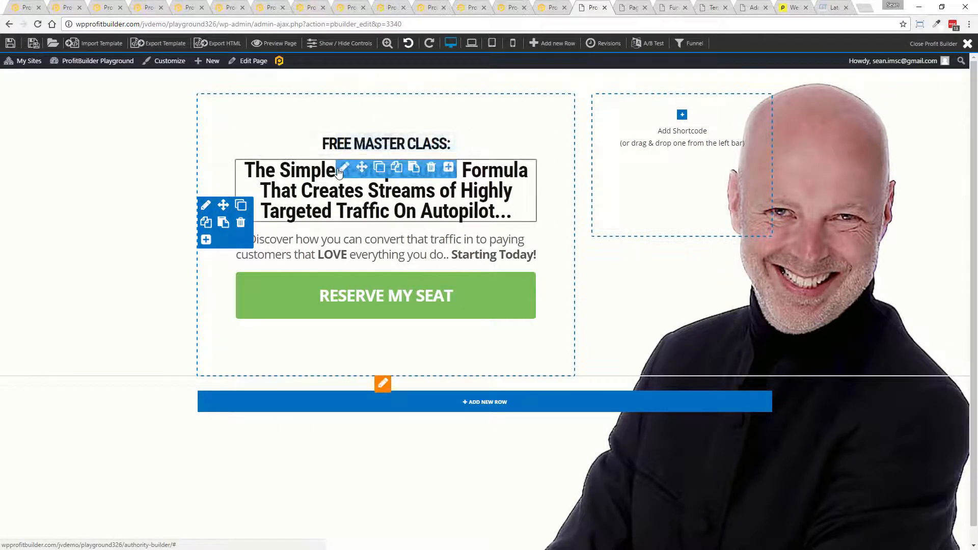
# Open the main headline's settings and view its text in the WP editor, then close both
pyautogui.click(342, 170)
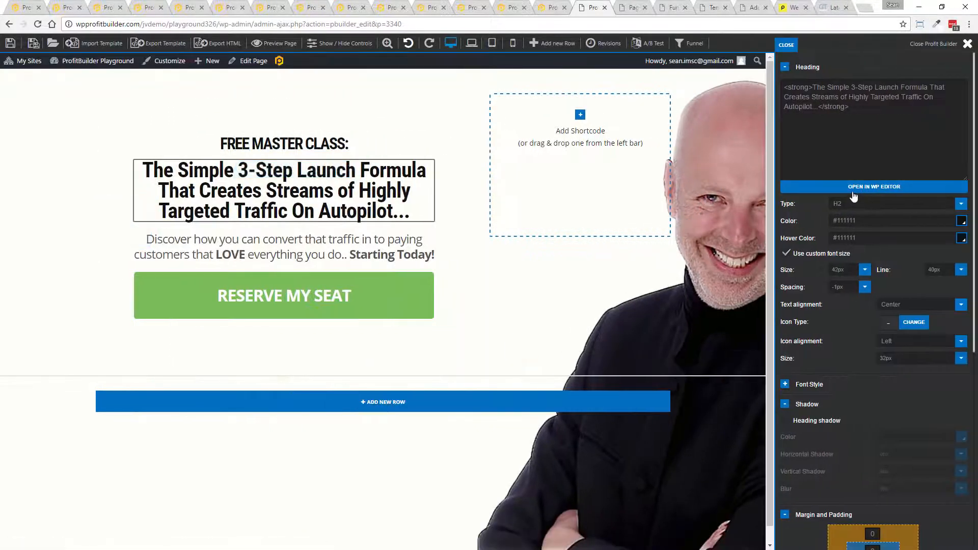
pyautogui.click(854, 190)
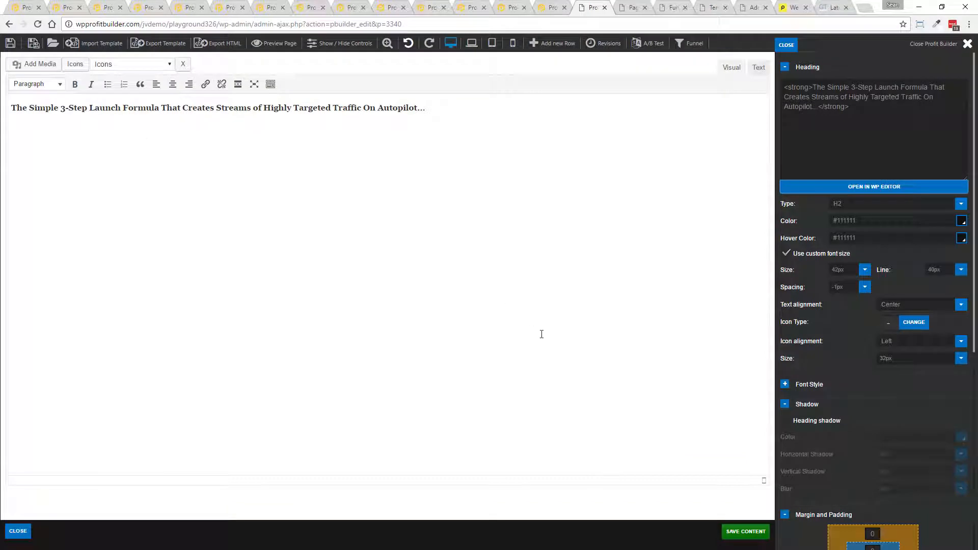
pyautogui.click(15, 532)
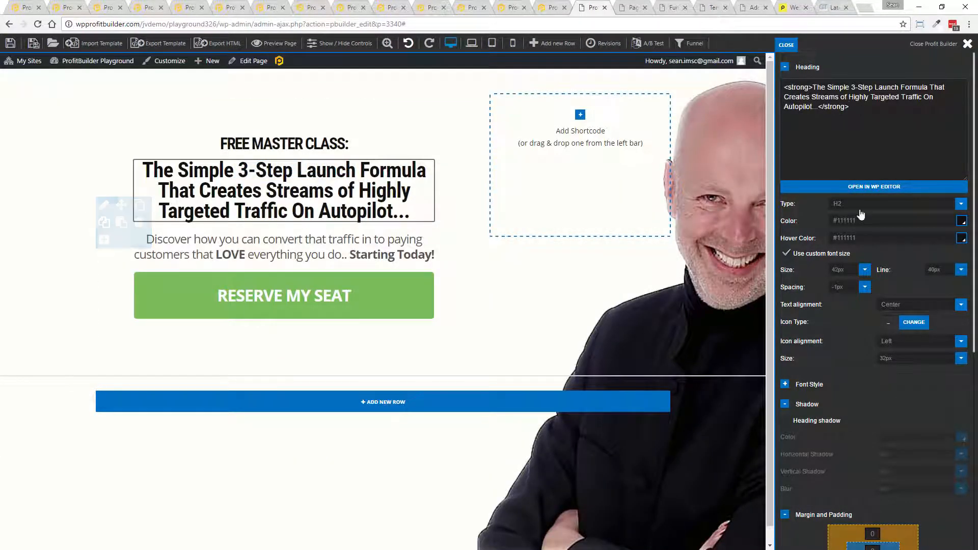
pyautogui.click(862, 187)
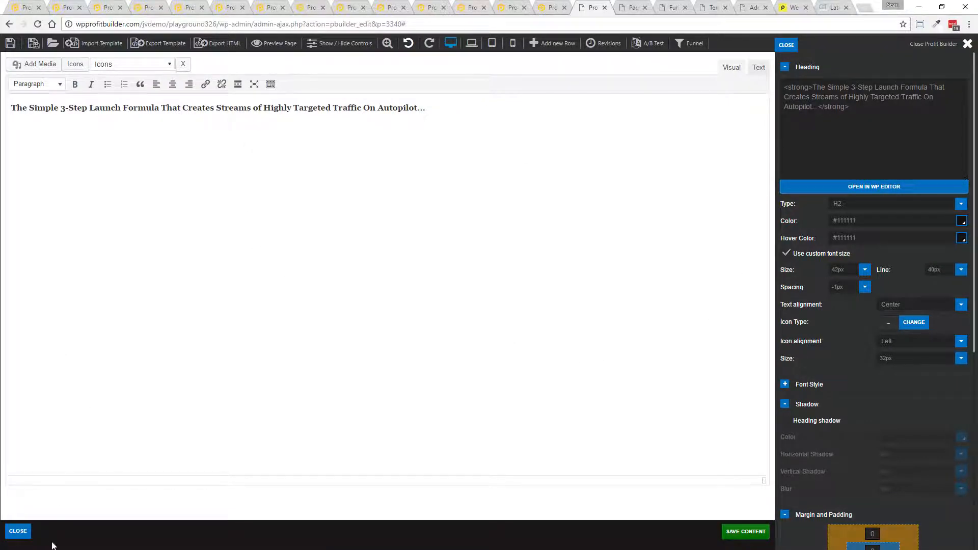
pyautogui.click(18, 531)
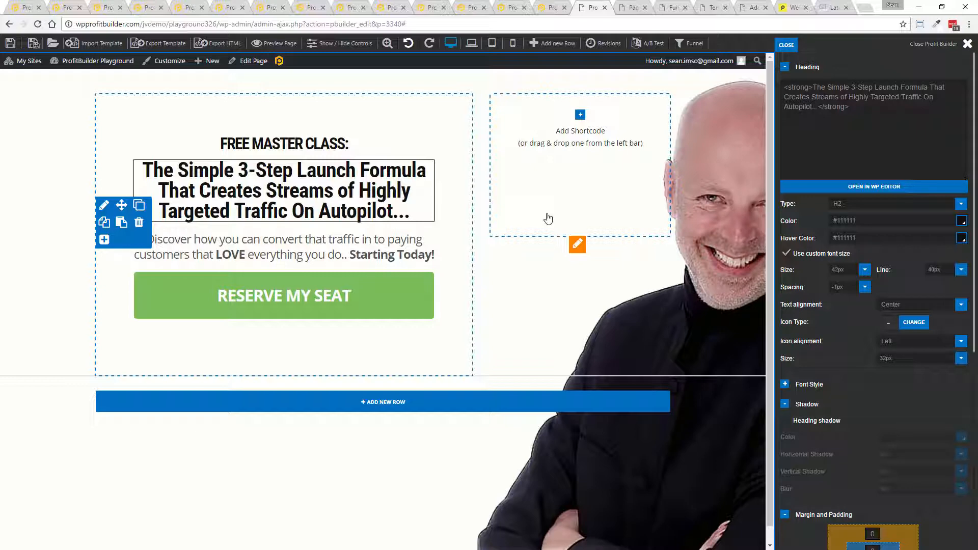
pyautogui.click(787, 44)
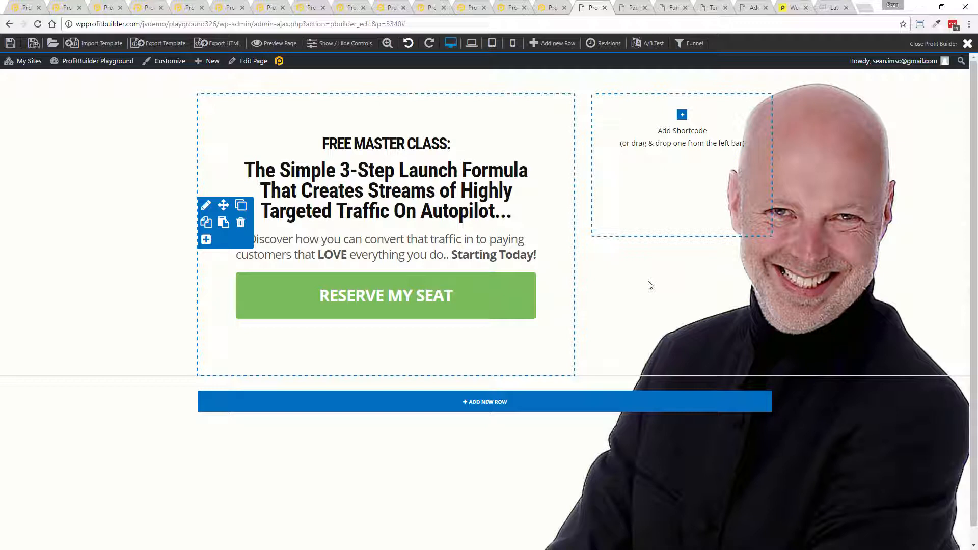
# Preview the page at laptop and tablet sizes, then return to the desktop view
pyautogui.click(472, 43)
pyautogui.click(494, 45)
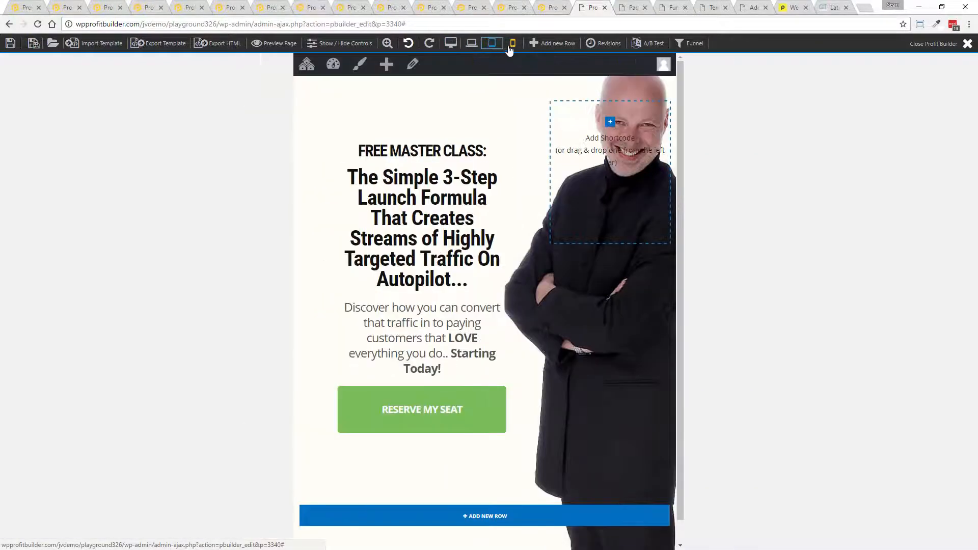
pyautogui.click(450, 44)
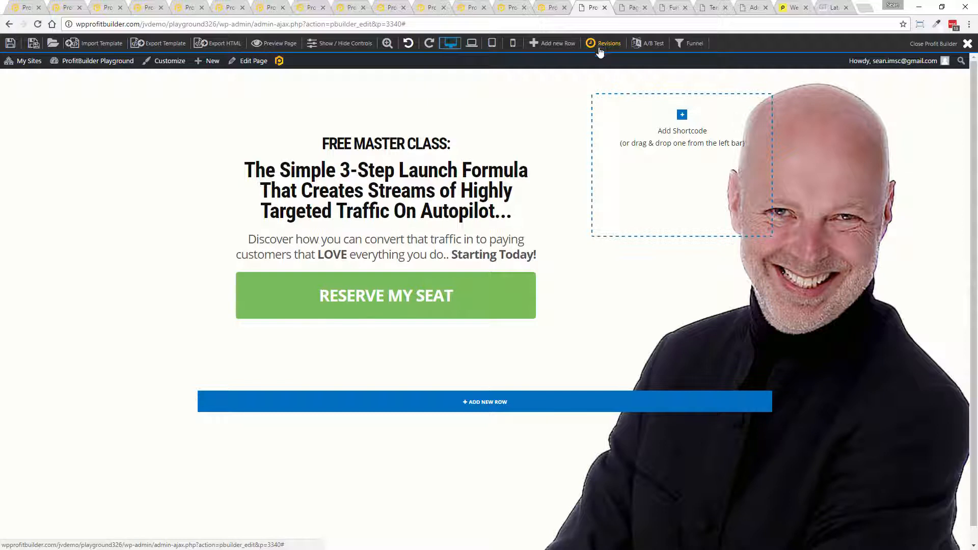
# Create an A/B test of the current page with 2 pages, ending after 7 days, with Most Conversions deciding the winner
pyautogui.click(649, 44)
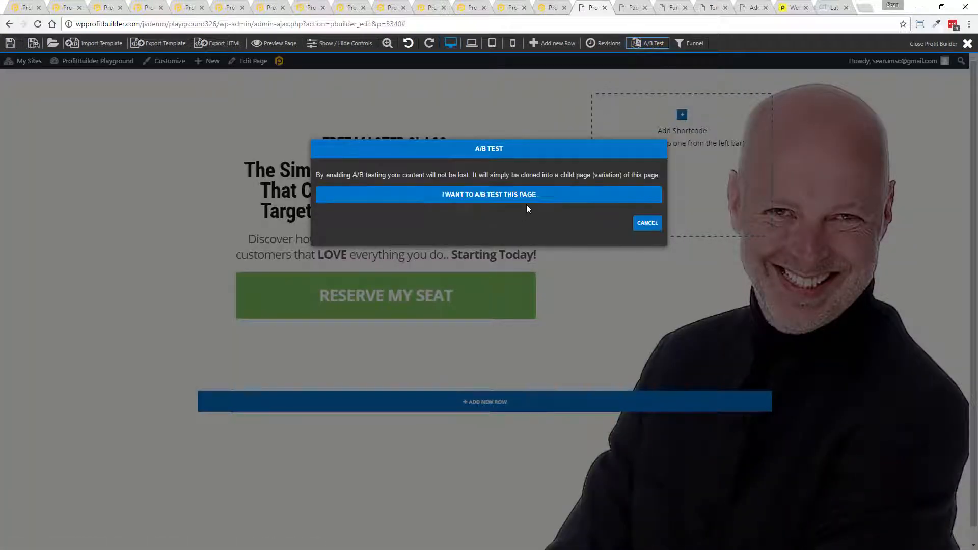
pyautogui.click(443, 195)
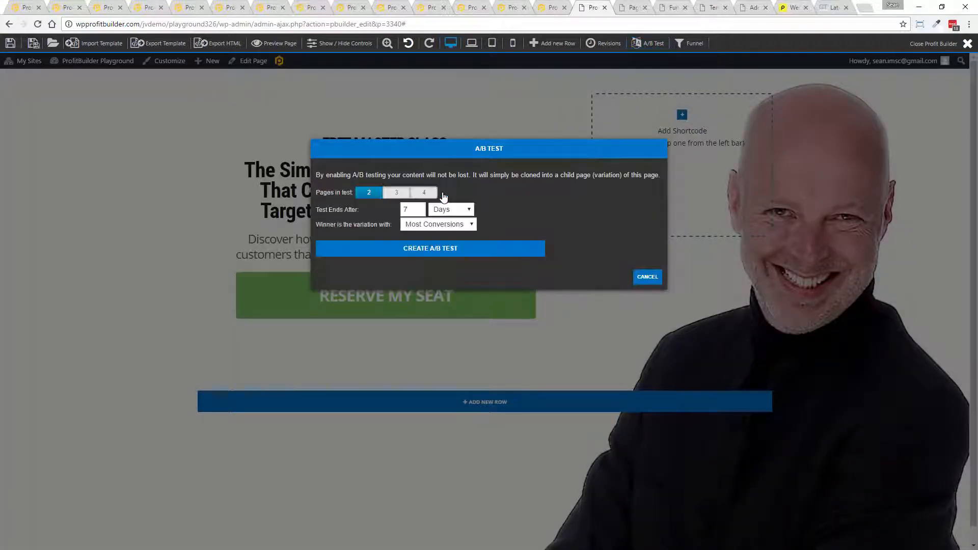
pyautogui.doubleClick(414, 210)
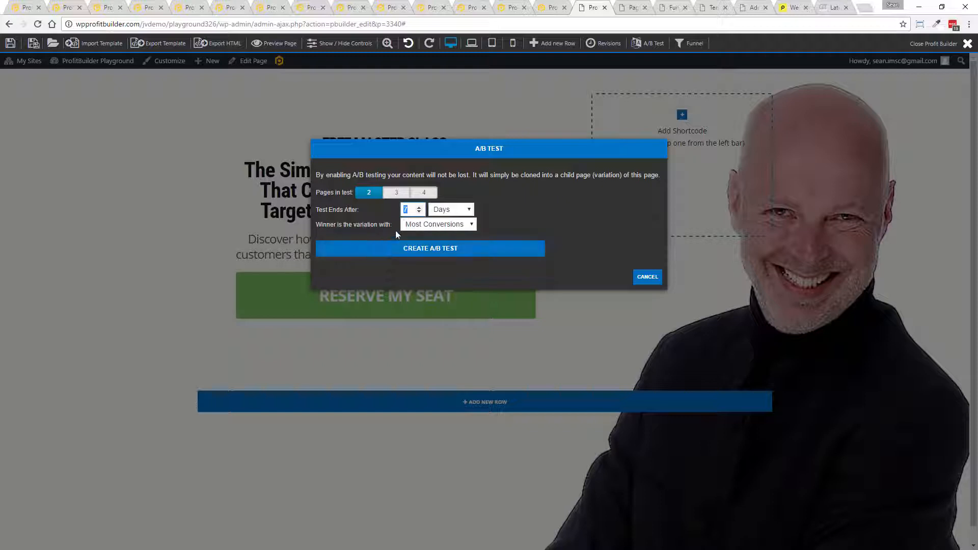
pyautogui.click(563, 213)
pyautogui.click(418, 254)
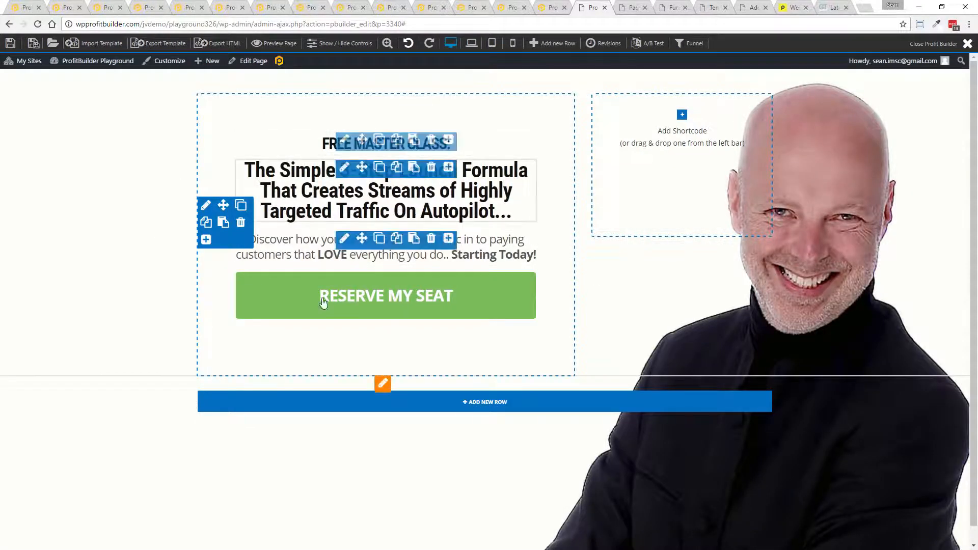
pyautogui.moveTo(344, 282)
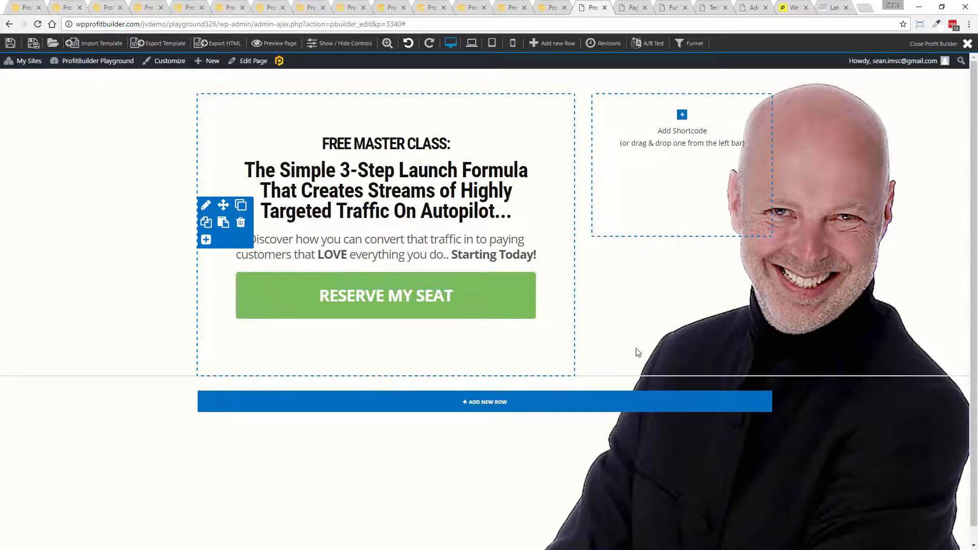
# Create a new funnel named WebinarTest in the funnel editor
pyautogui.click(690, 46)
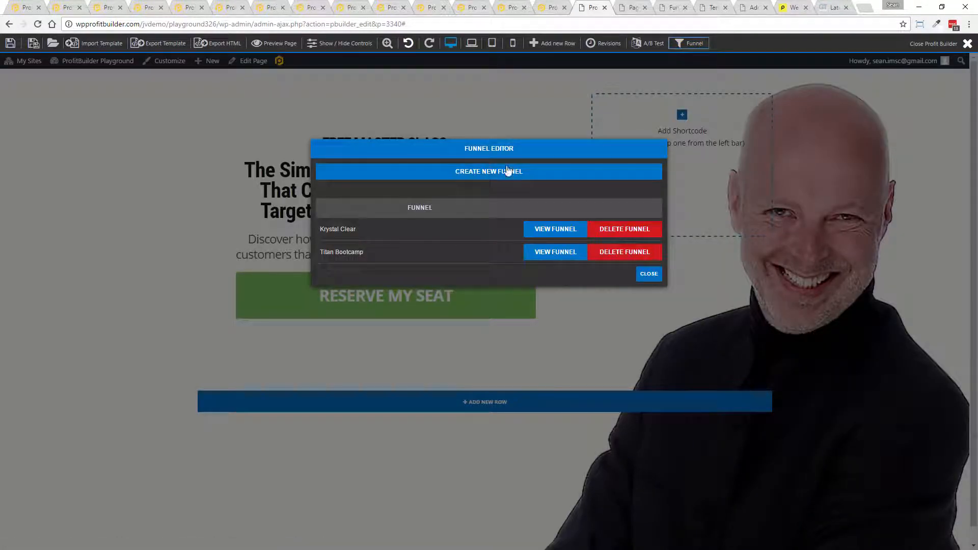
pyautogui.click(508, 170)
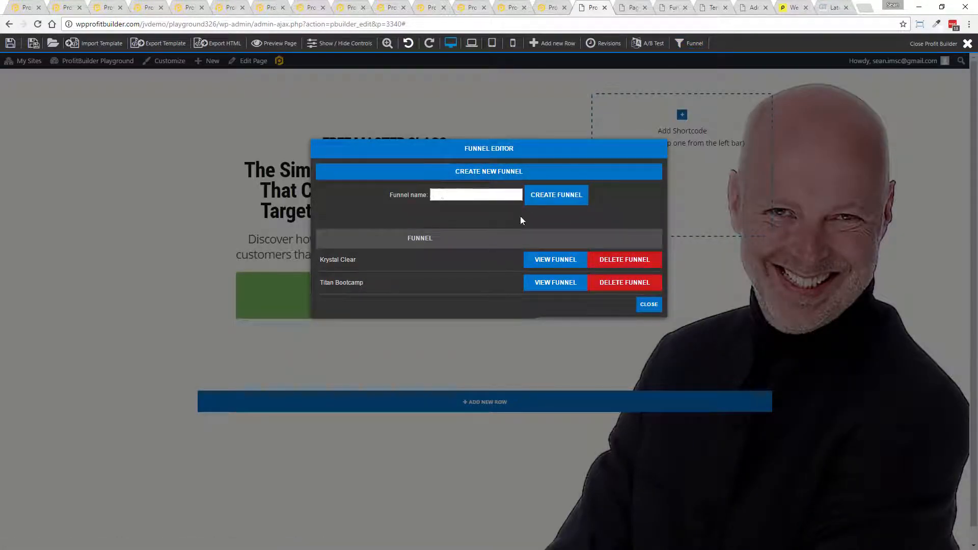
pyautogui.write('Webinar Test')
pyautogui.click(562, 197)
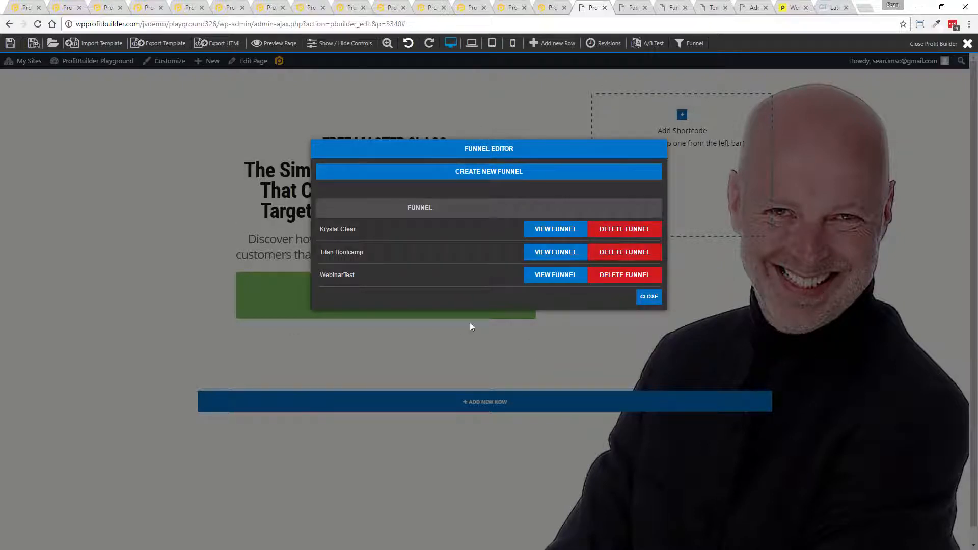
# Add the current page to the WebinarTest funnel and close the funnel editor
pyautogui.click(549, 280)
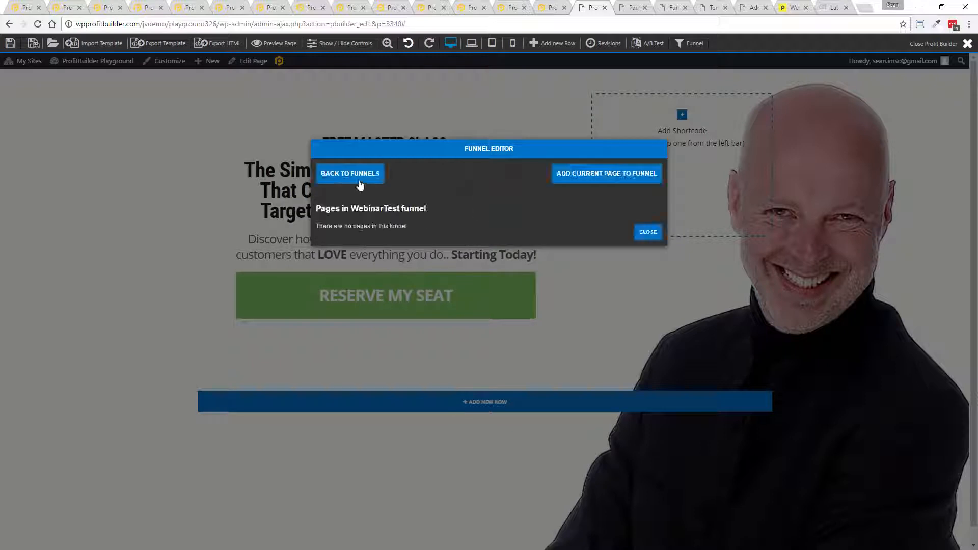
pyautogui.click(593, 178)
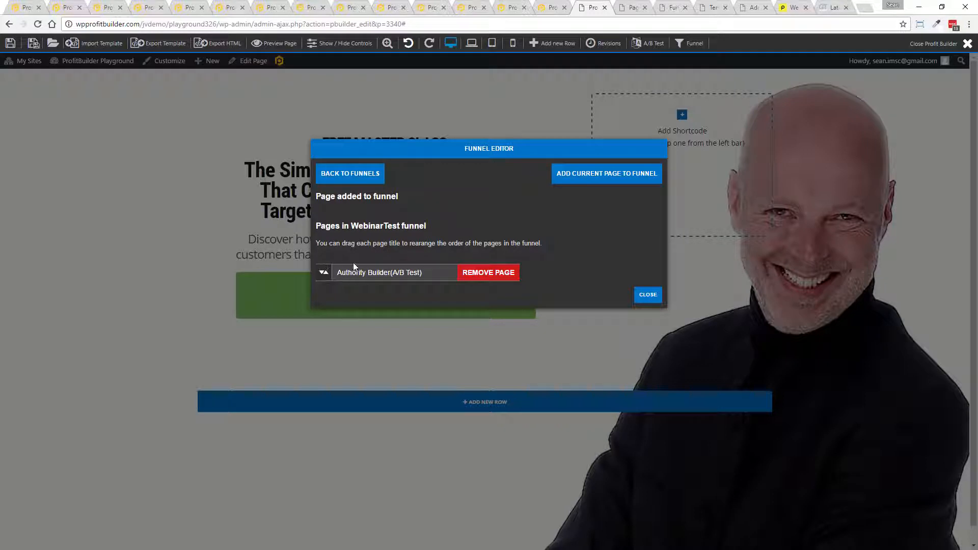
pyautogui.click(647, 294)
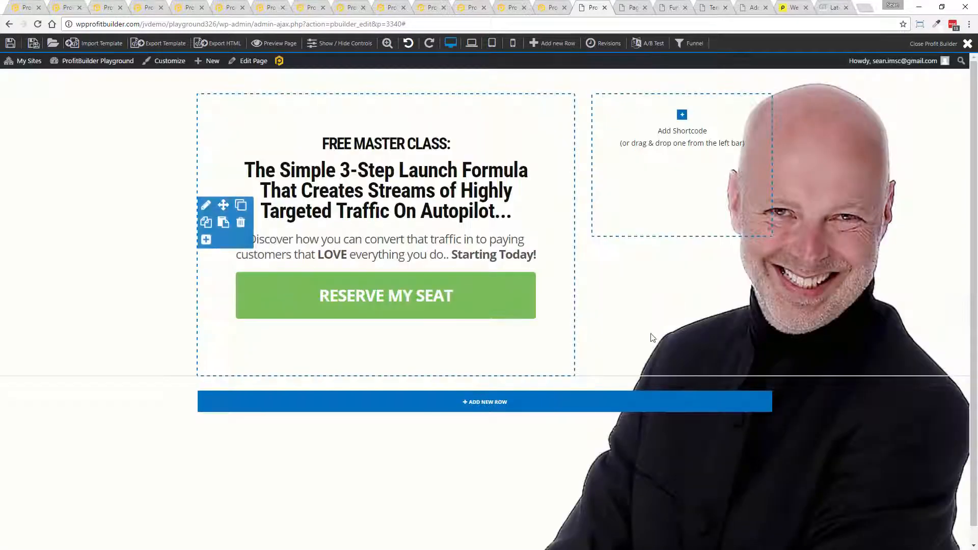
# Review the Titan Bootcamp funnel's statistics and pages, and examine the A/B test results on the first page of the Pages list
pyautogui.click(666, 6)
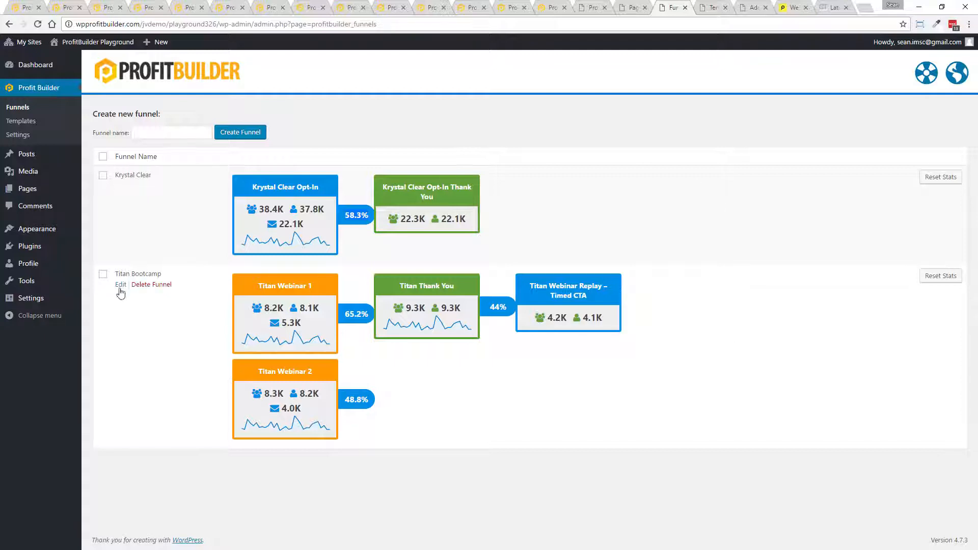
pyautogui.click(121, 286)
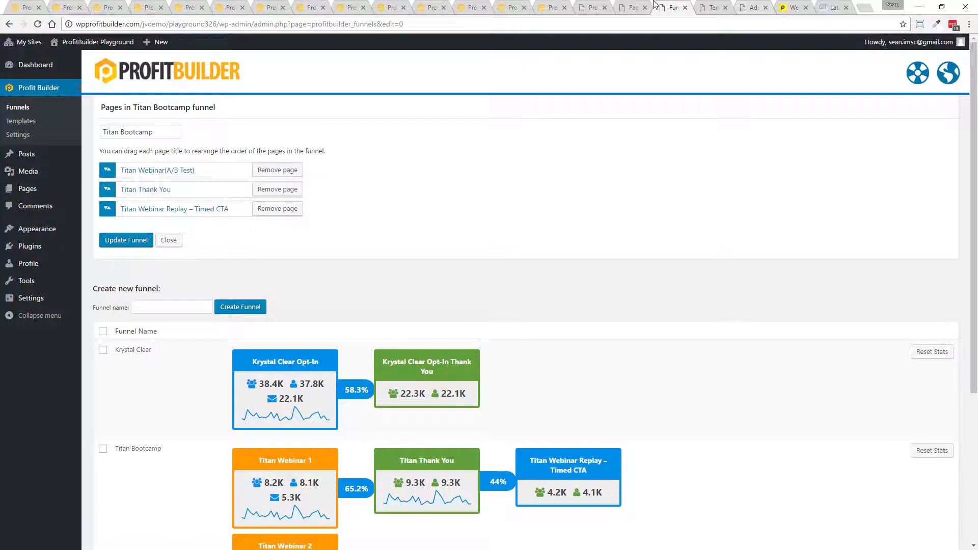
pyautogui.click(632, 6)
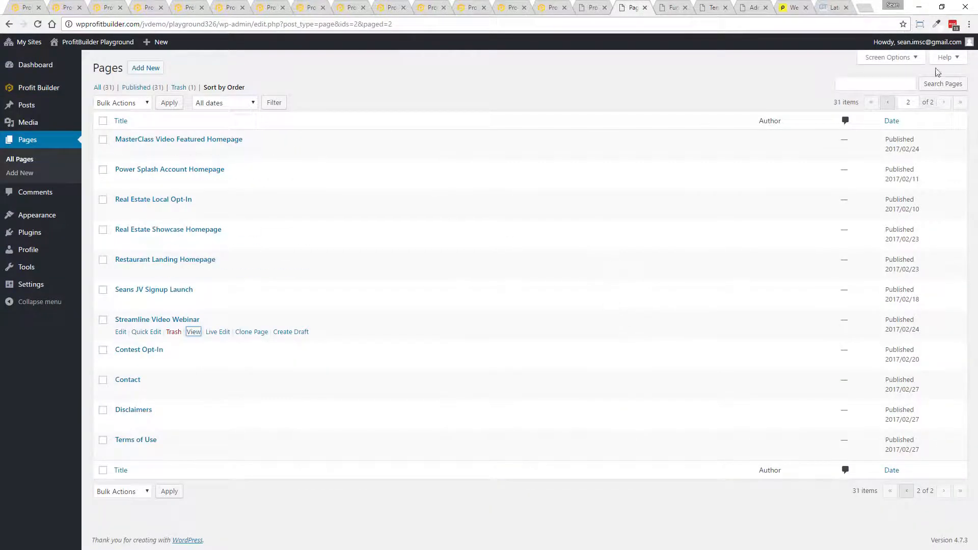
pyautogui.click(888, 103)
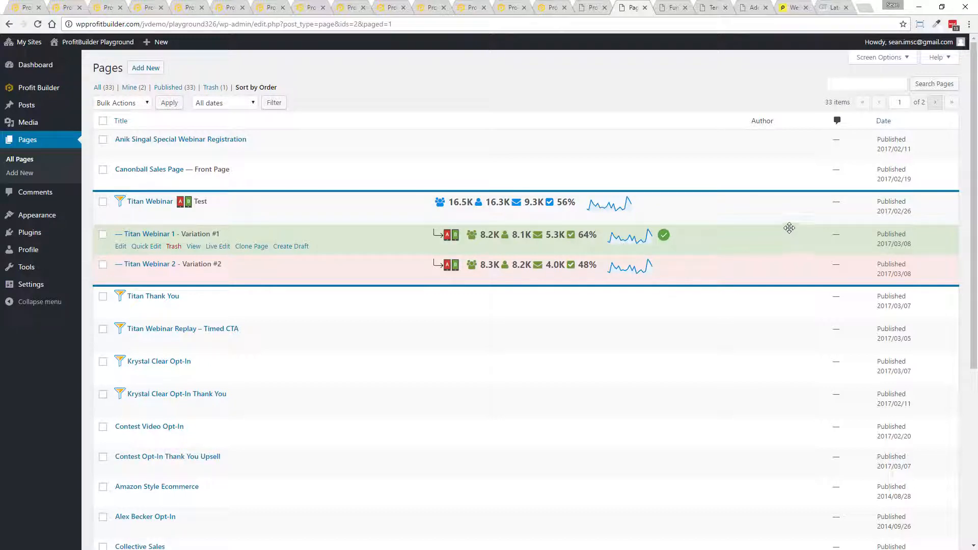
# Browse the ProfitBuilder template library and preview the Free Checklist 2 Opt-In template, then close the preview
pyautogui.click(711, 7)
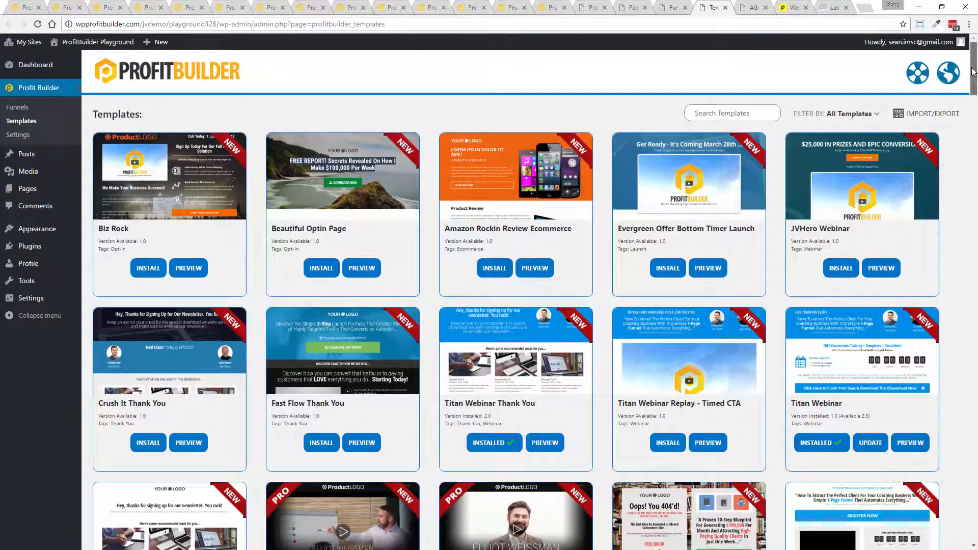
pyautogui.moveTo(973, 72); pyautogui.dragTo(958, 195)
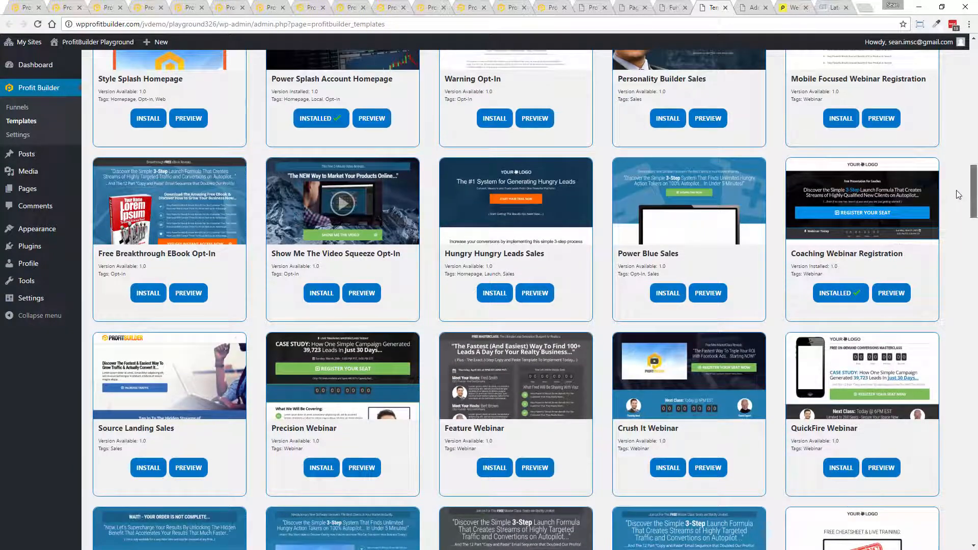
pyautogui.moveTo(957, 190); pyautogui.dragTo(957, 190)
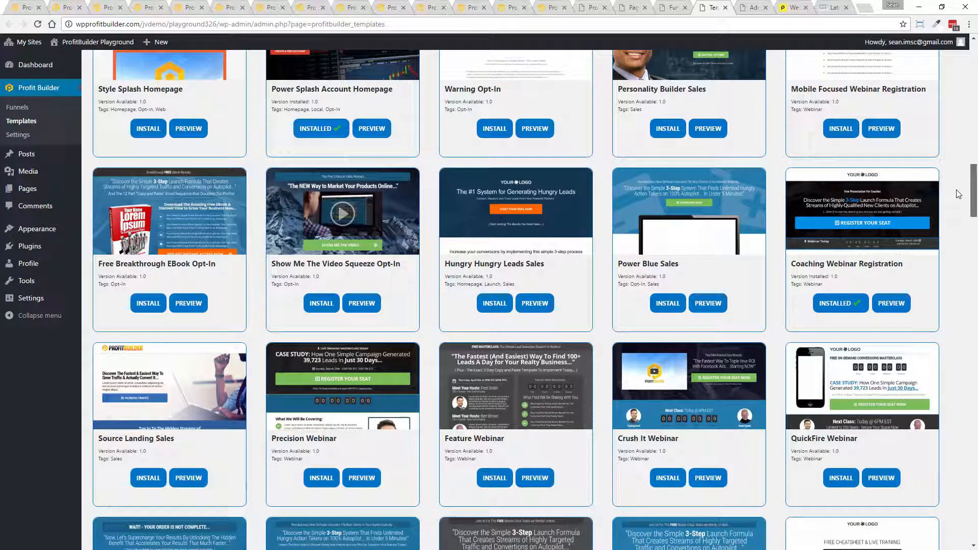
pyautogui.moveTo(957, 190); pyautogui.dragTo(958, 271)
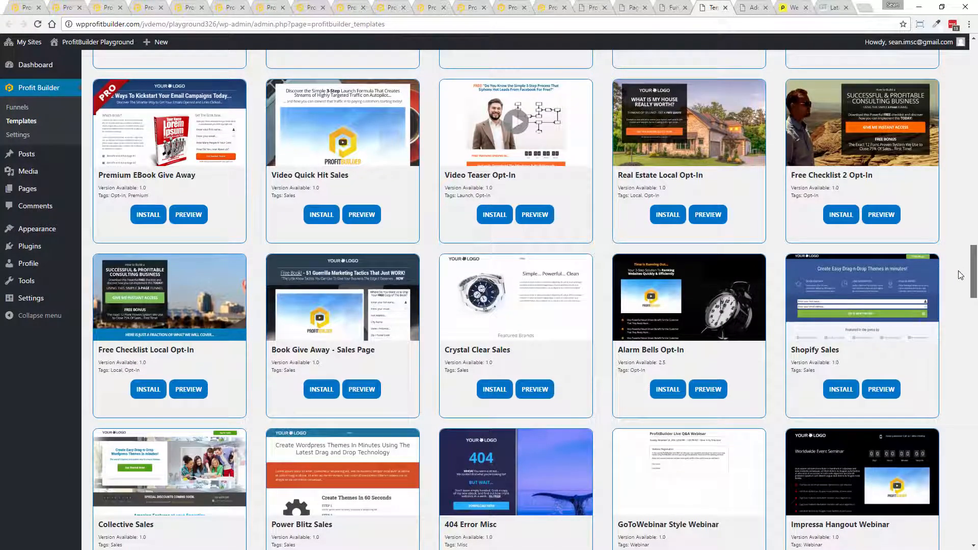
pyautogui.scroll(2, 917, 300)
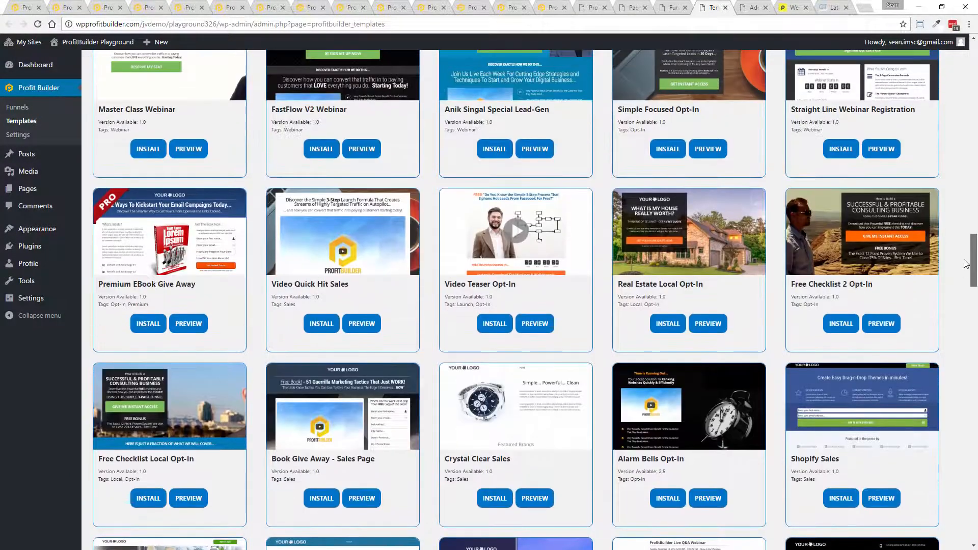
pyautogui.click(878, 328)
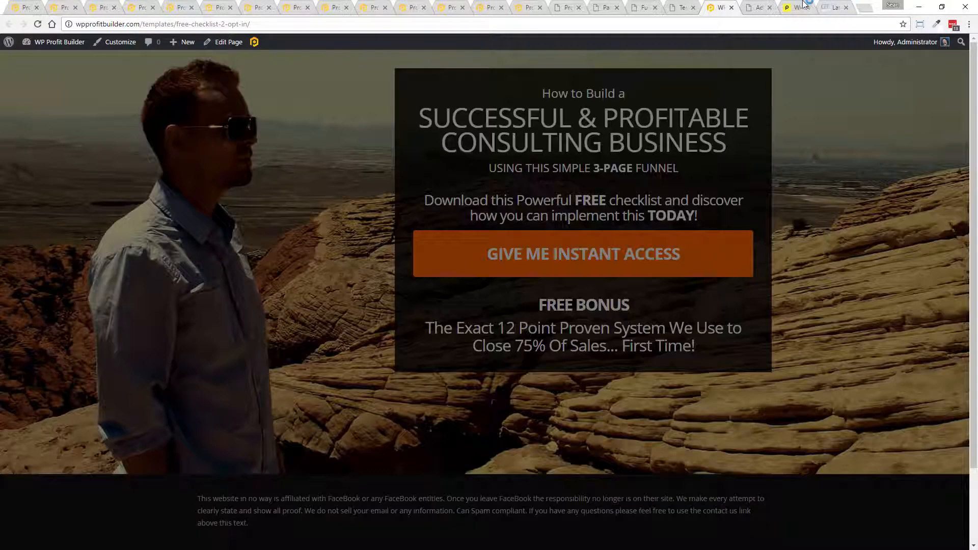
pyautogui.click(732, 8)
# Look further through the template library, preview the Coming Soon Special template and close its preview
pyautogui.scroll(-9, 745, 299)
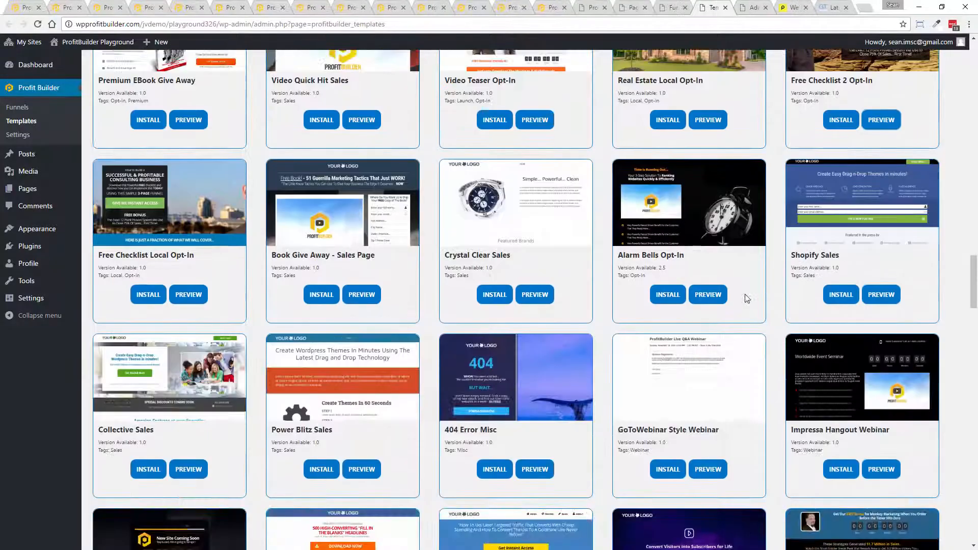
pyautogui.scroll(-3, 747, 298)
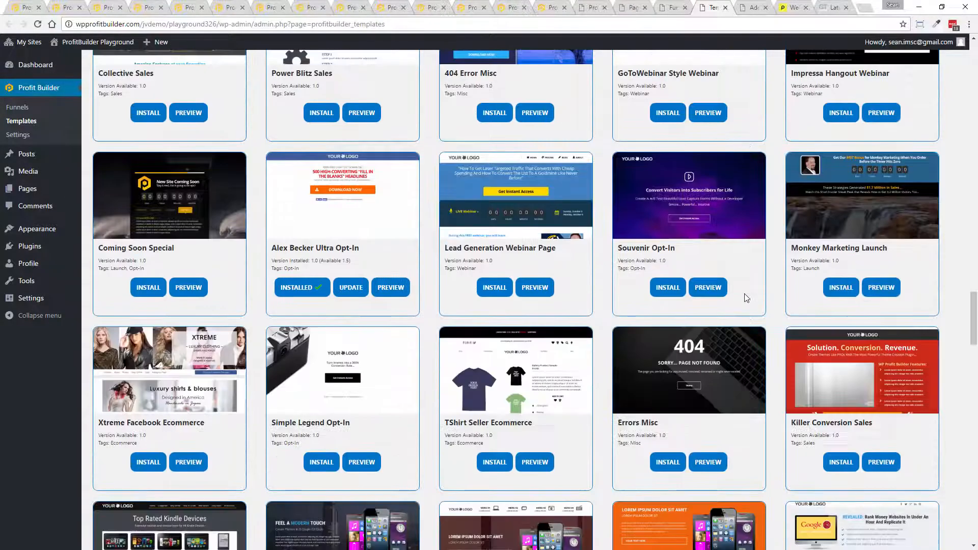
pyautogui.click(186, 290)
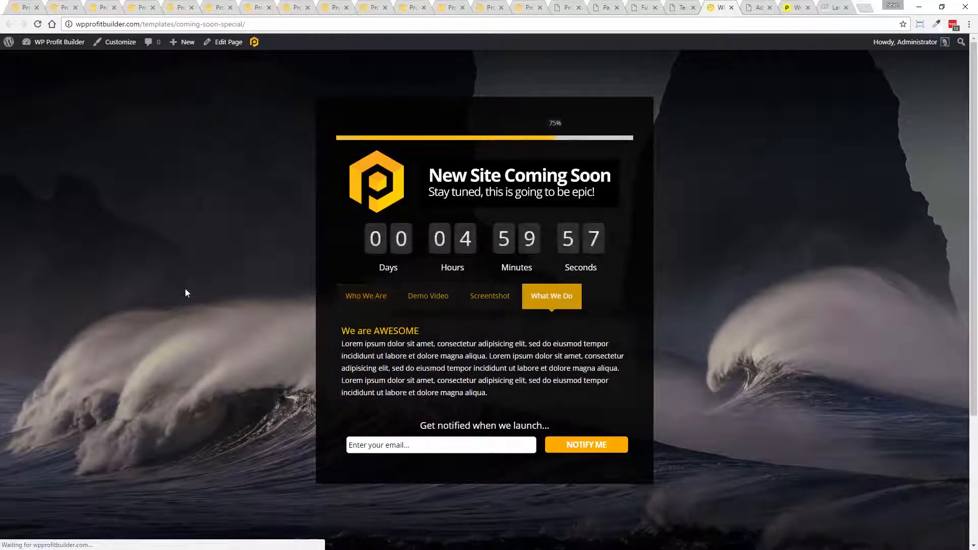
pyautogui.click(732, 7)
# Browse more of the templates, then return to the start of the library and view the template filter options
pyautogui.scroll(-10, 724, 334)
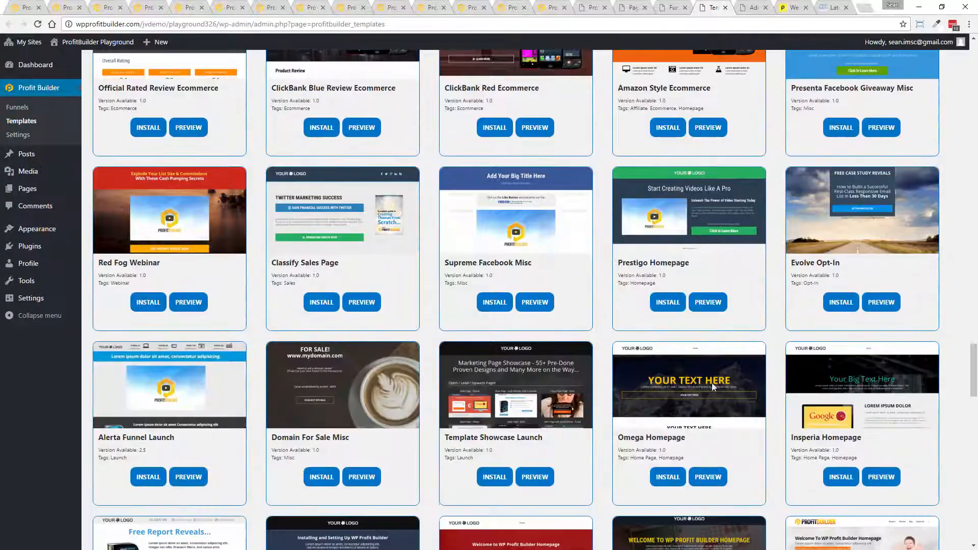
pyautogui.moveTo(974, 371); pyautogui.dragTo(974, 94)
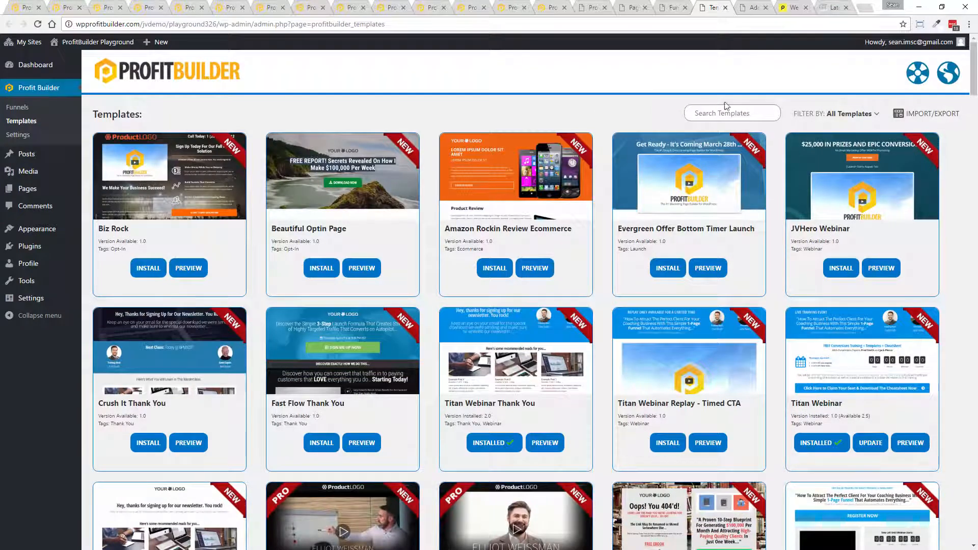
pyautogui.click(844, 114)
# Switch to the Add New Page form and title the page Test Webinar
pyautogui.click(748, 7)
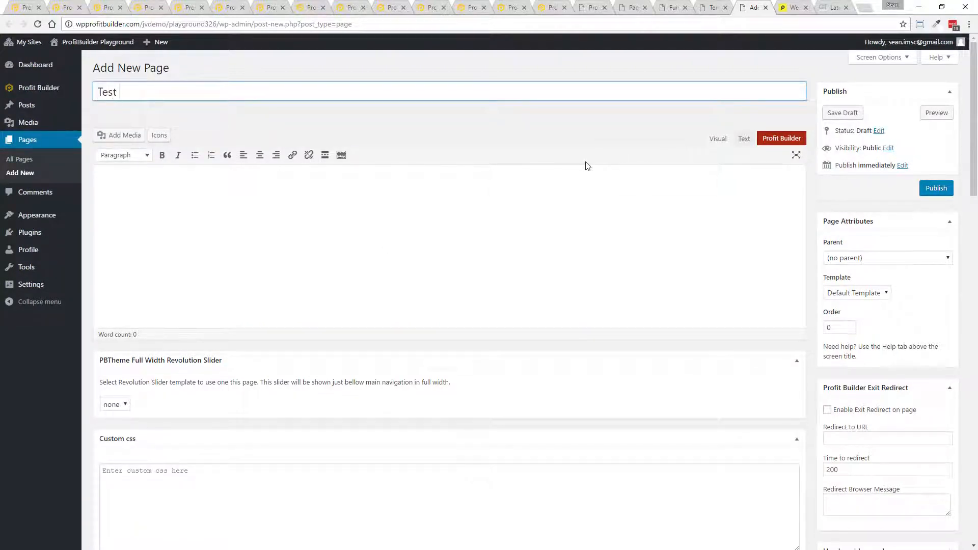
pyautogui.write('Webinar')
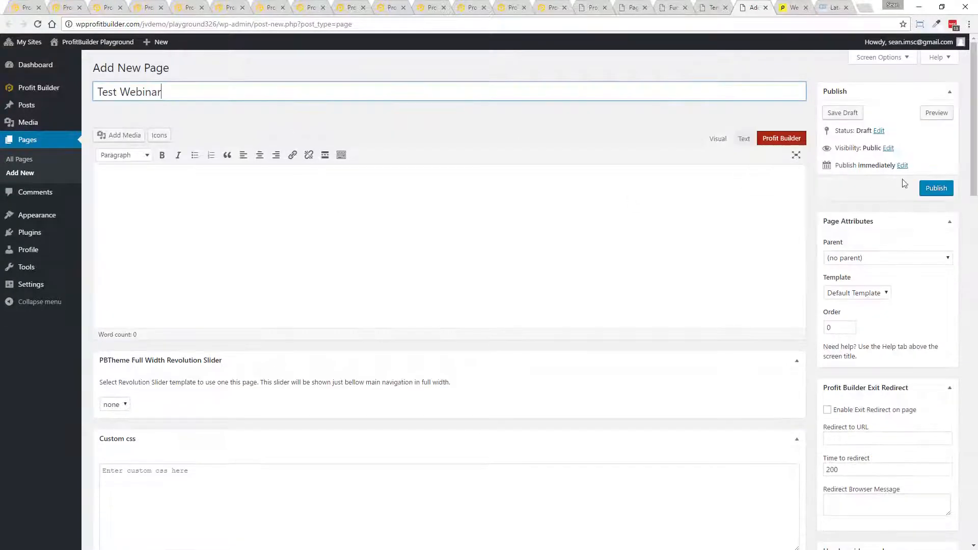
# Remove the new page's padding and hide its breadcrumbs, menu, top bar and footer in the PBTheme page options
pyautogui.moveTo(970, 95); pyautogui.dragTo(970, 163)
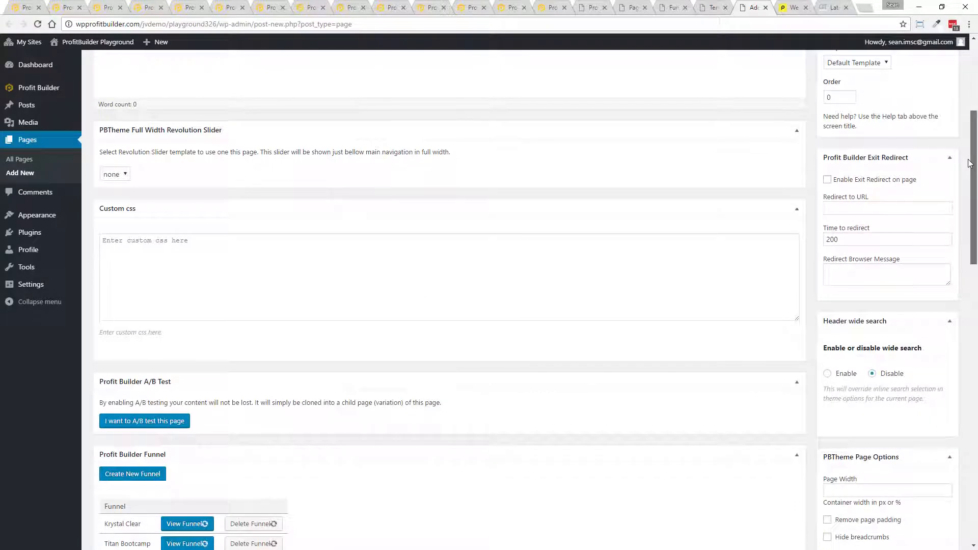
pyautogui.scroll(-4, 395, 408)
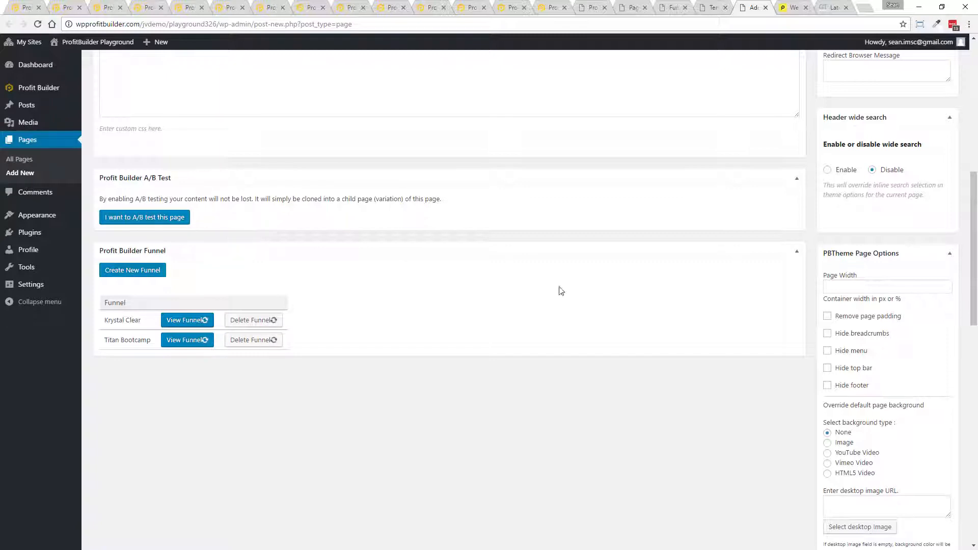
pyautogui.moveTo(974, 220); pyautogui.dragTo(947, 246)
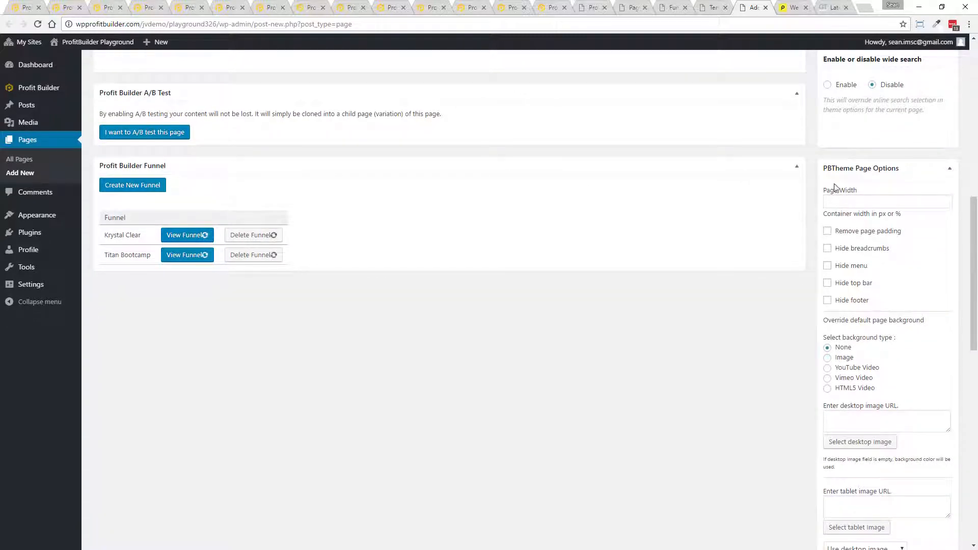
pyautogui.click(827, 232)
pyautogui.click(827, 248)
pyautogui.click(827, 266)
pyautogui.click(827, 283)
pyautogui.click(828, 301)
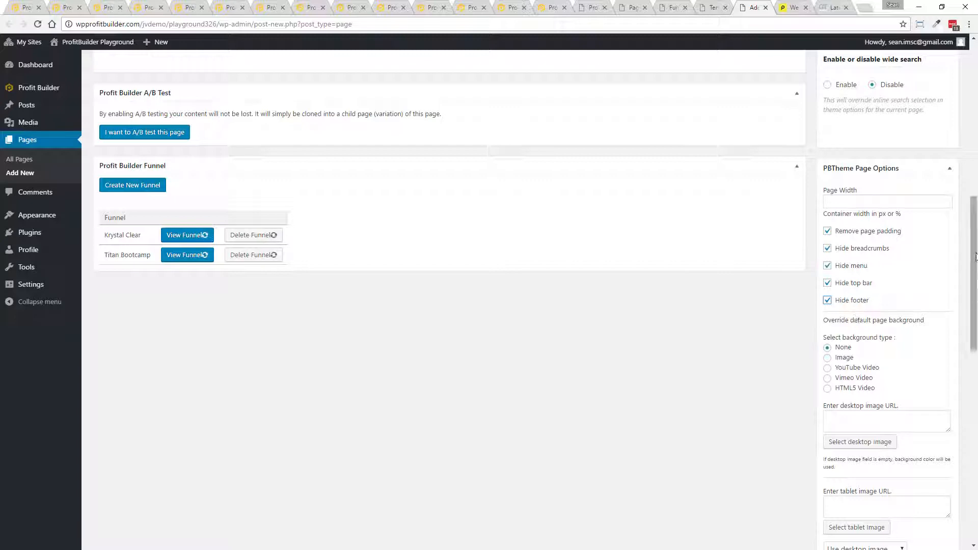
# Review the remaining background, video and retargeting pixel options, then publish the Test Webinar page
pyautogui.moveTo(976, 256); pyautogui.dragTo(976, 339)
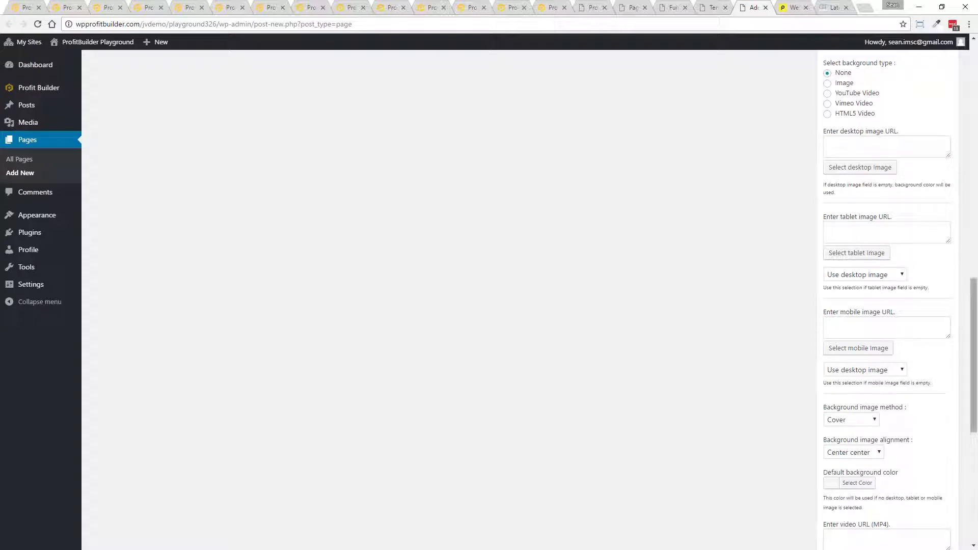
pyautogui.moveTo(975, 374); pyautogui.dragTo(973, 483)
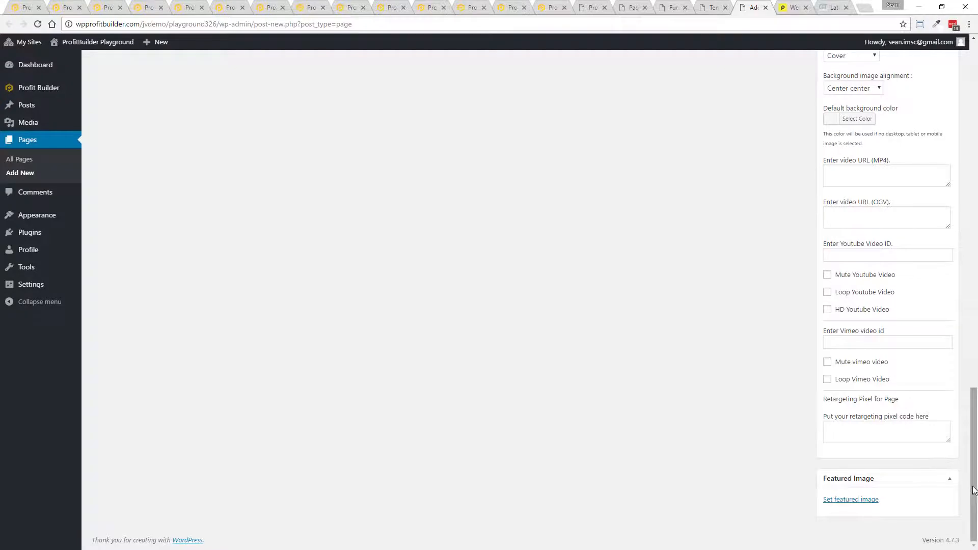
pyautogui.moveTo(974, 477); pyautogui.dragTo(971, 168)
pyautogui.click(943, 189)
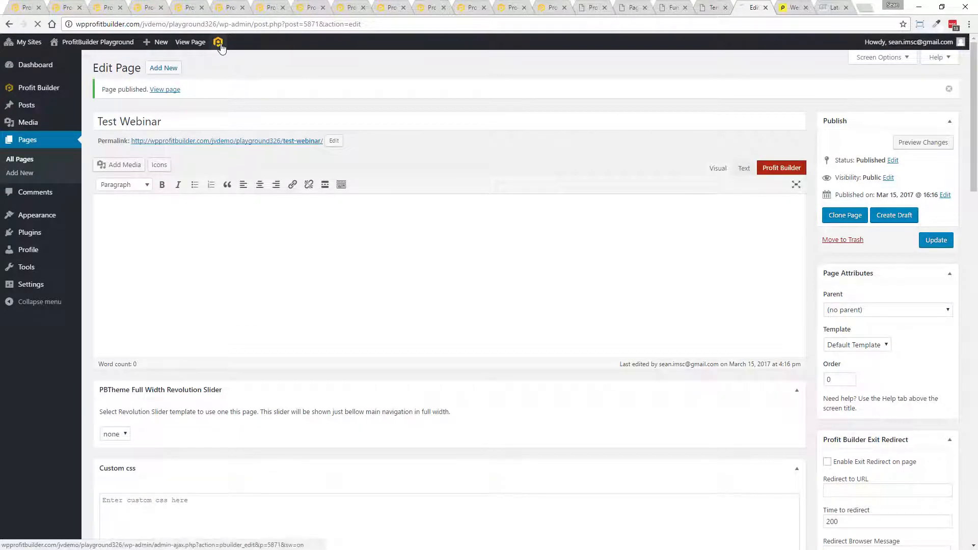
# Open the Test Webinar page in the Profit Builder editor and start a blank new page with the row layout choices showing
pyautogui.click(218, 43)
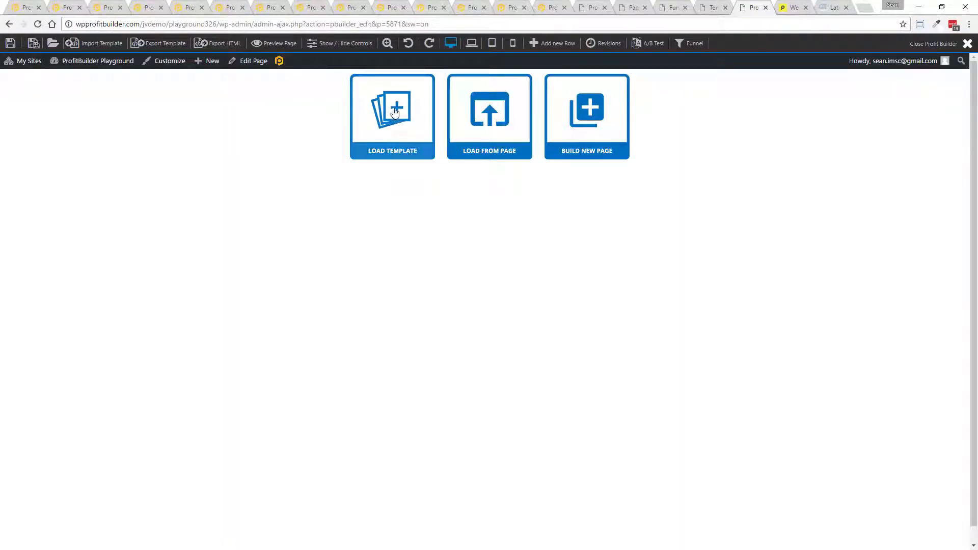
pyautogui.click(597, 108)
pyautogui.click(485, 98)
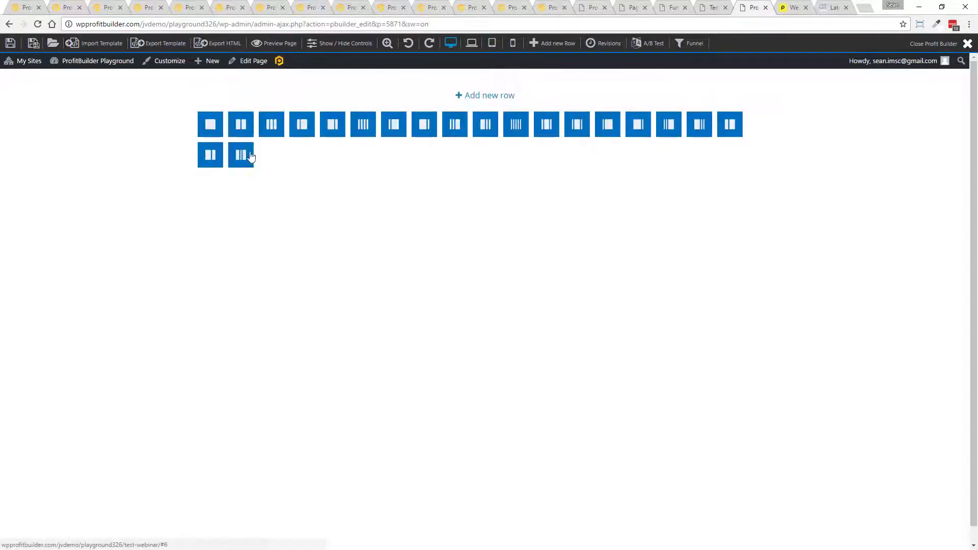
# Add four rows to the page: one column, two equal columns, three equal columns, and a narrow column beside a wide one
pyautogui.click(220, 129)
pyautogui.click(305, 158)
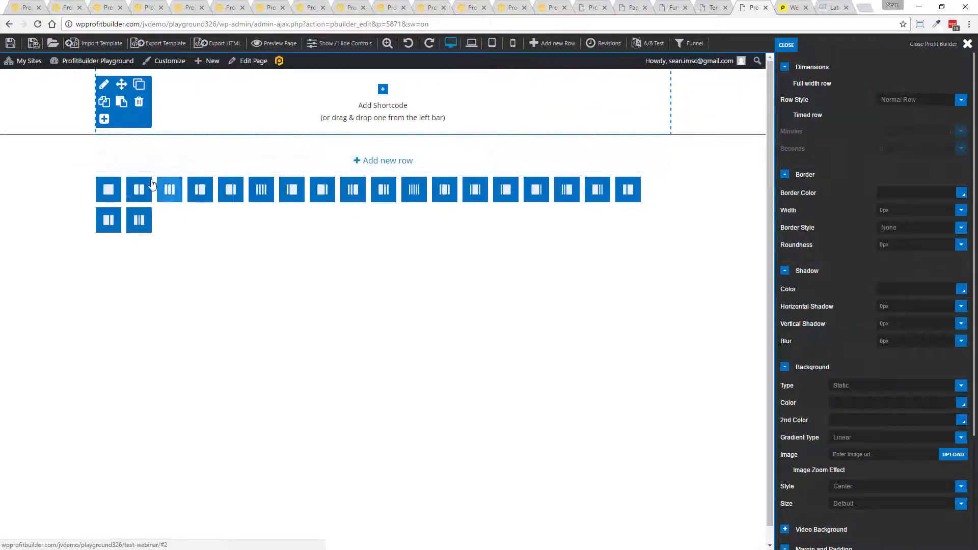
pyautogui.click(139, 194)
pyautogui.click(300, 230)
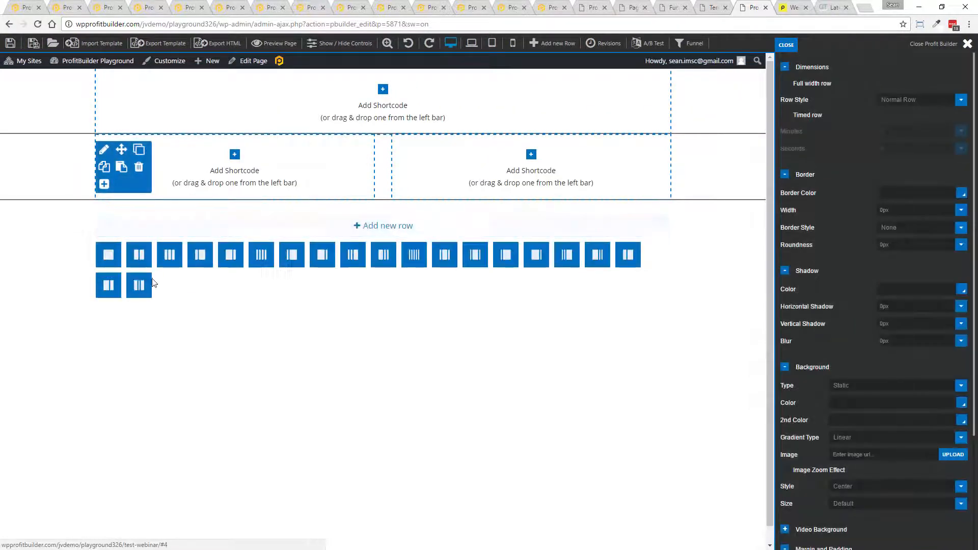
pyautogui.click(169, 254)
pyautogui.click(350, 293)
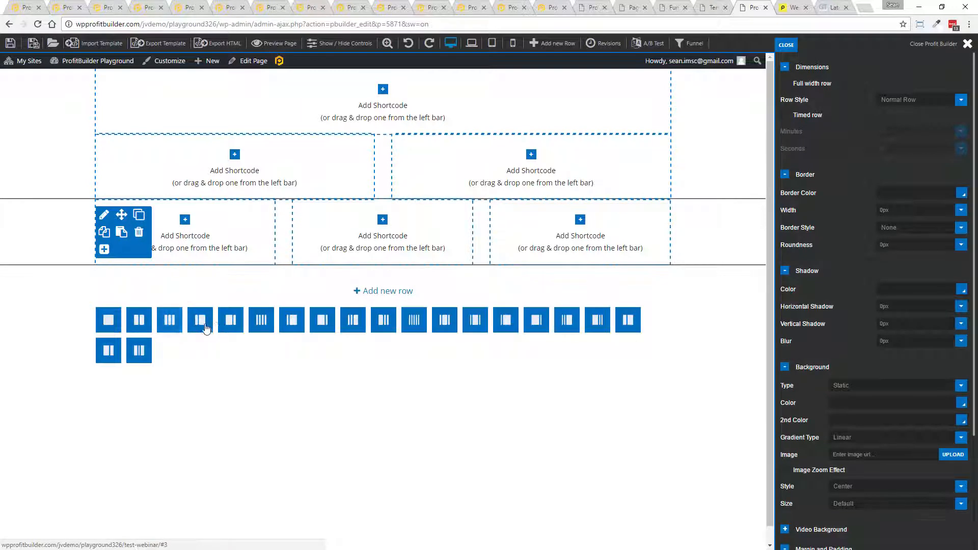
pyautogui.click(201, 322)
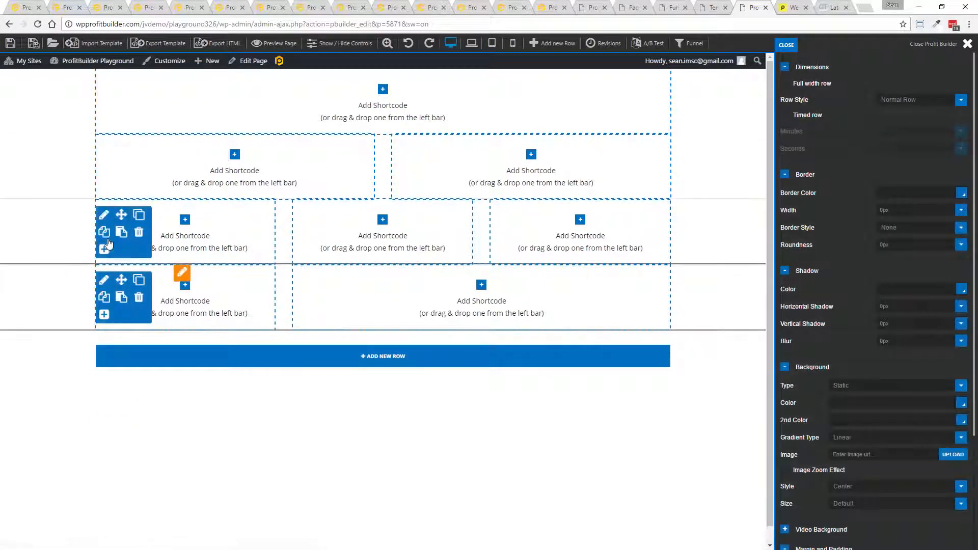
# Move the three-column row above the two-column row and insert an Image element in its third column
pyautogui.moveTo(117, 210); pyautogui.dragTo(122, 173)
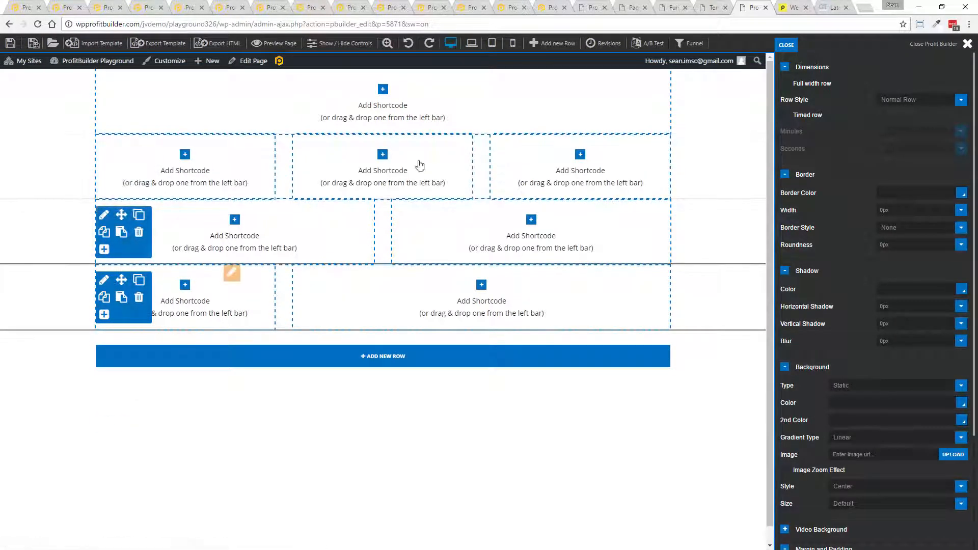
pyautogui.click(577, 156)
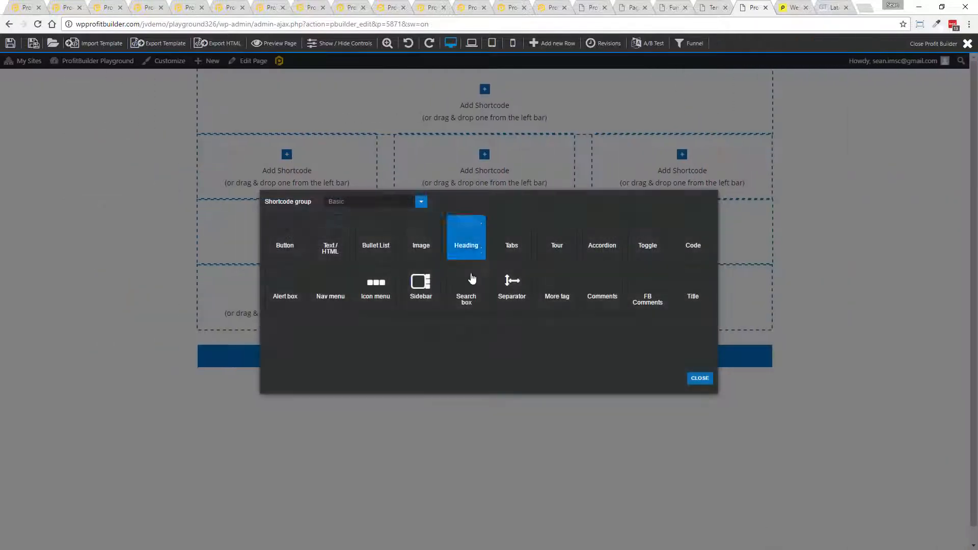
pyautogui.click(428, 237)
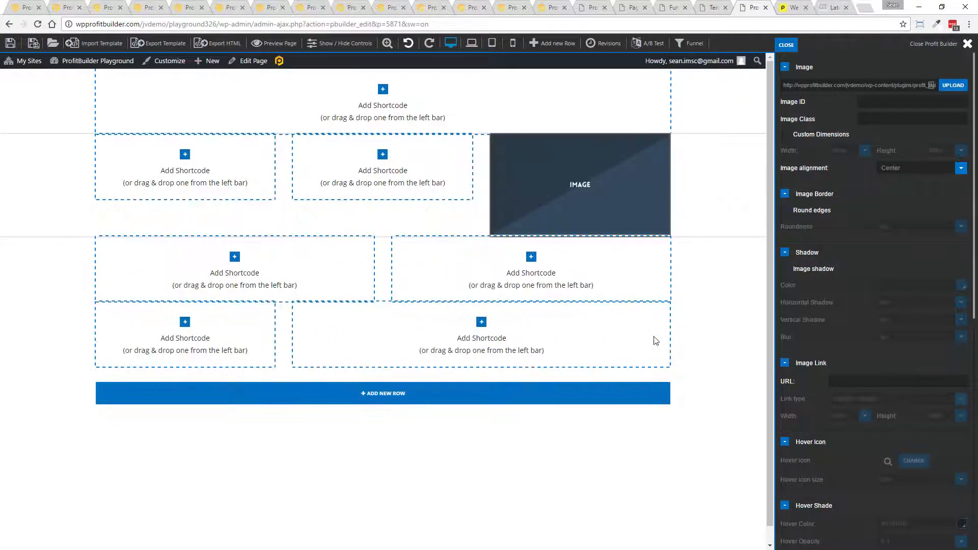
# Load the Titan Webinar template into the page, declining the browser's request to reload the site
pyautogui.click(53, 43)
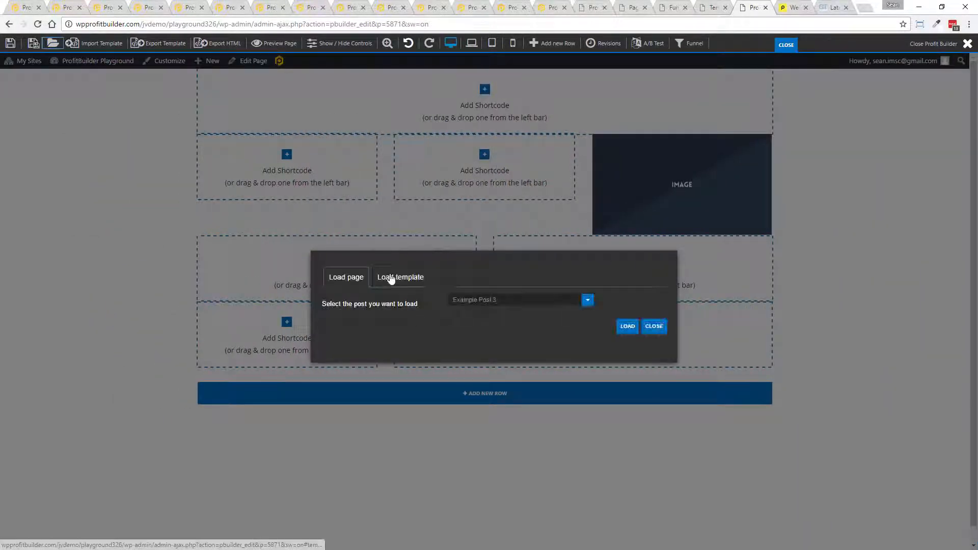
pyautogui.click(391, 279)
pyautogui.click(587, 302)
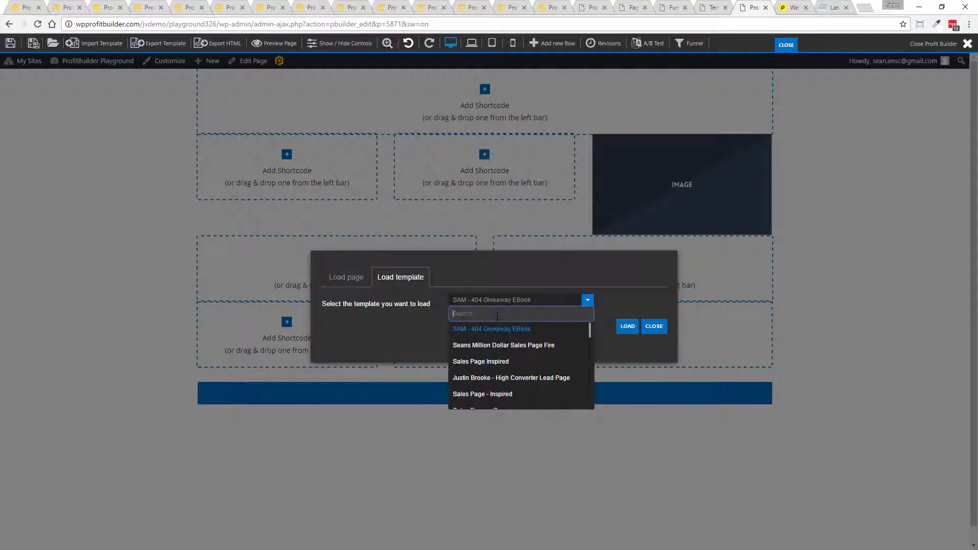
pyautogui.write('Tit')
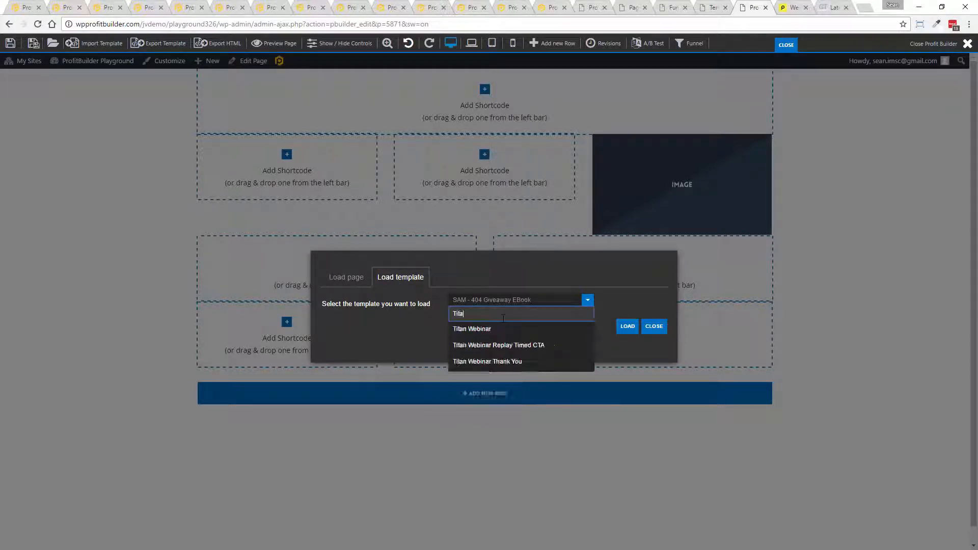
pyautogui.write('a')
pyautogui.click(472, 329)
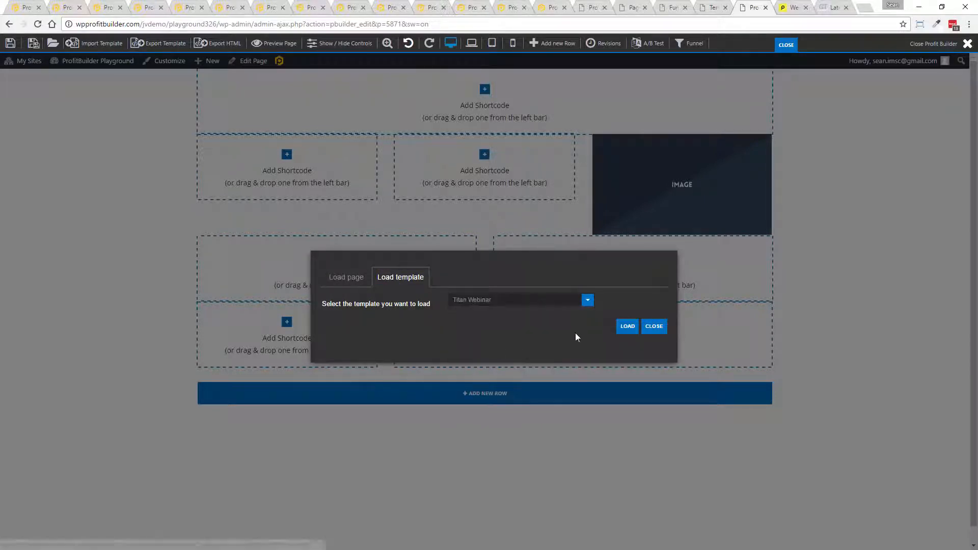
pyautogui.click(628, 328)
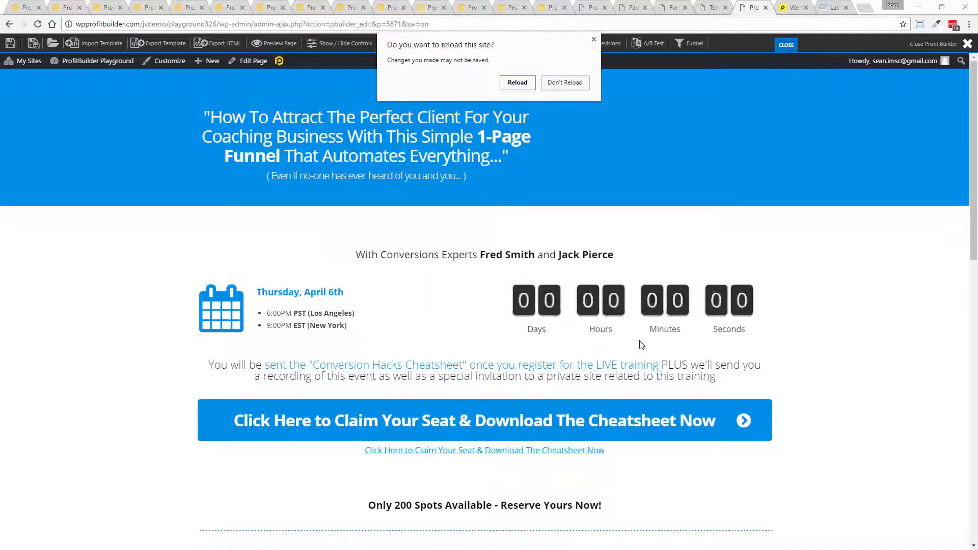
pyautogui.click(545, 86)
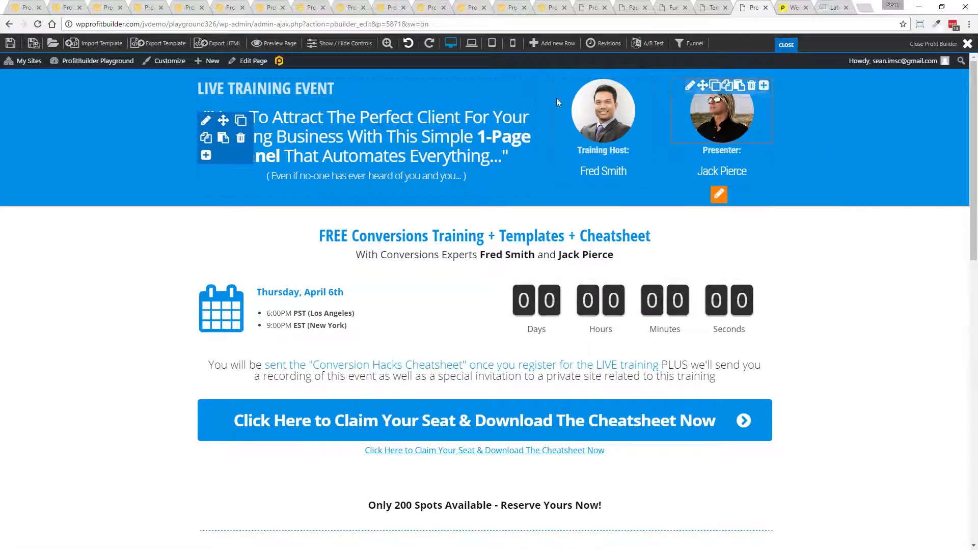
# Replace the name under the Training Host heading with the actual host's full name
pyautogui.click(578, 154)
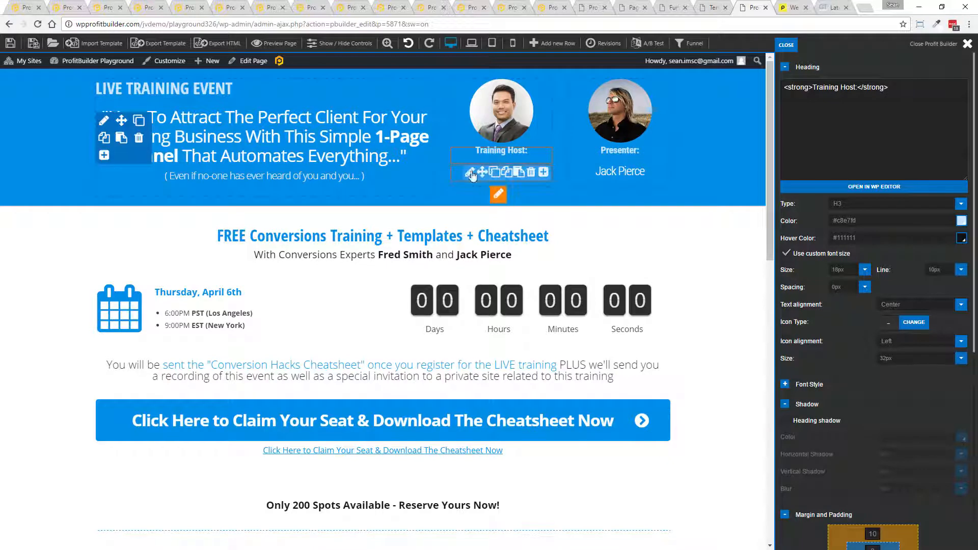
pyautogui.click(469, 173)
pyautogui.moveTo(823, 88); pyautogui.dragTo(759, 98)
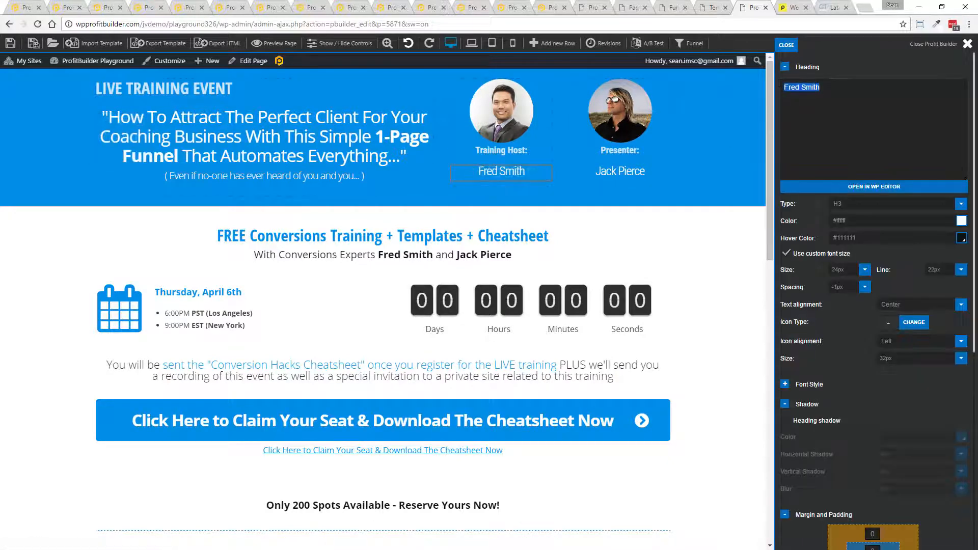
pyautogui.write('Sean Donahoe')
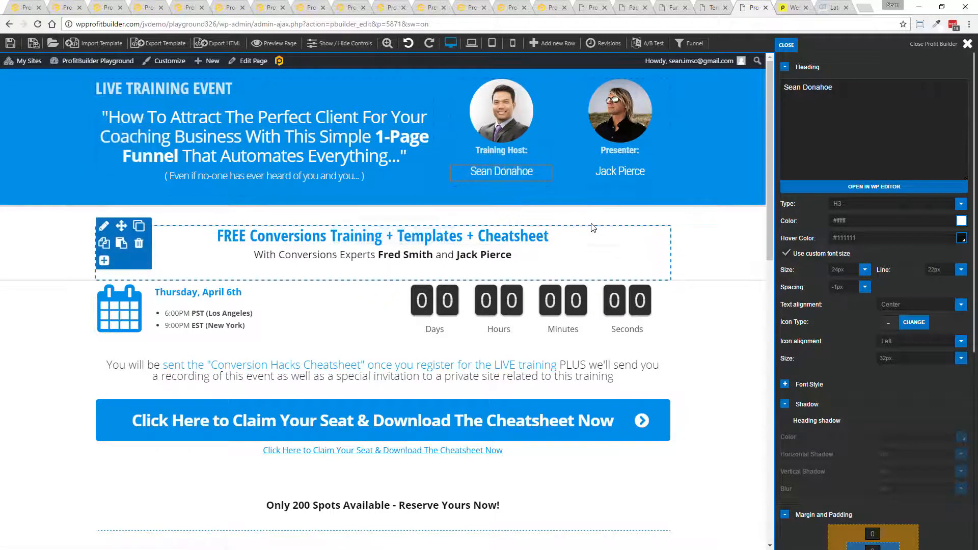
# View the training host photo's settings and file upload options, leaving the image selection without choosing a file
pyautogui.click(470, 87)
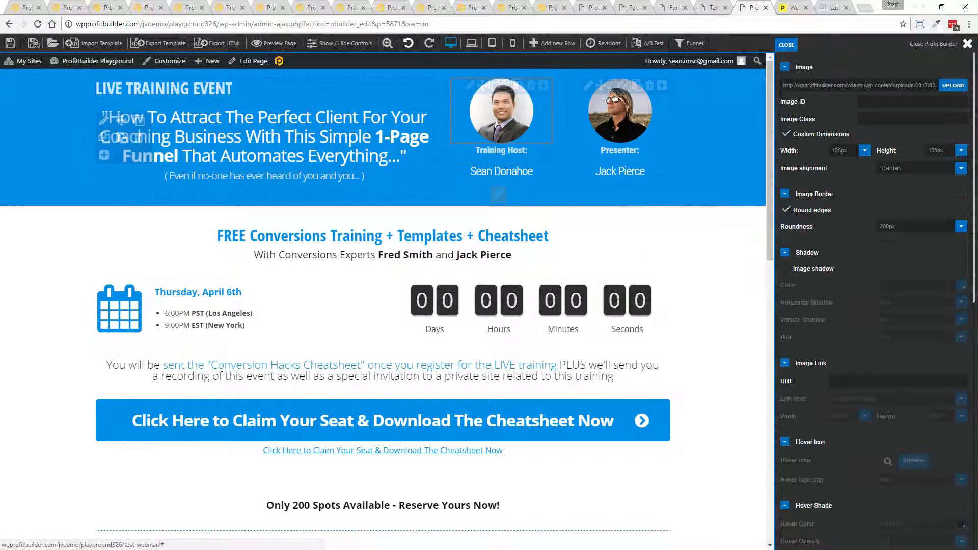
pyautogui.click(958, 90)
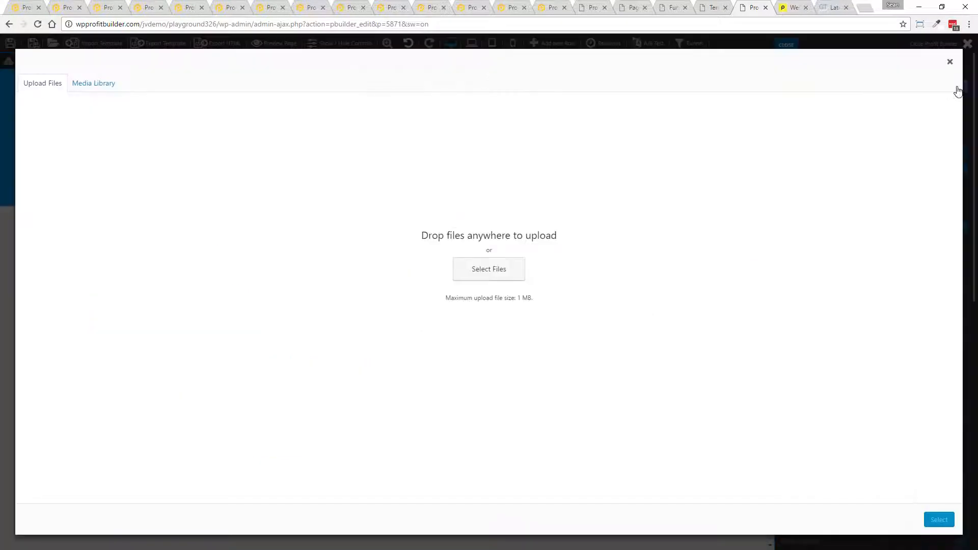
pyautogui.click(482, 274)
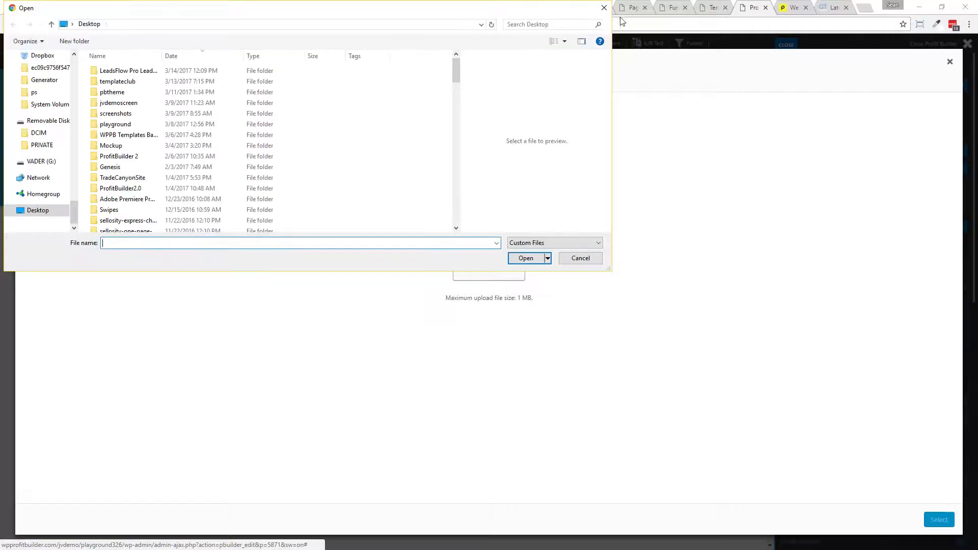
pyautogui.click(604, 7)
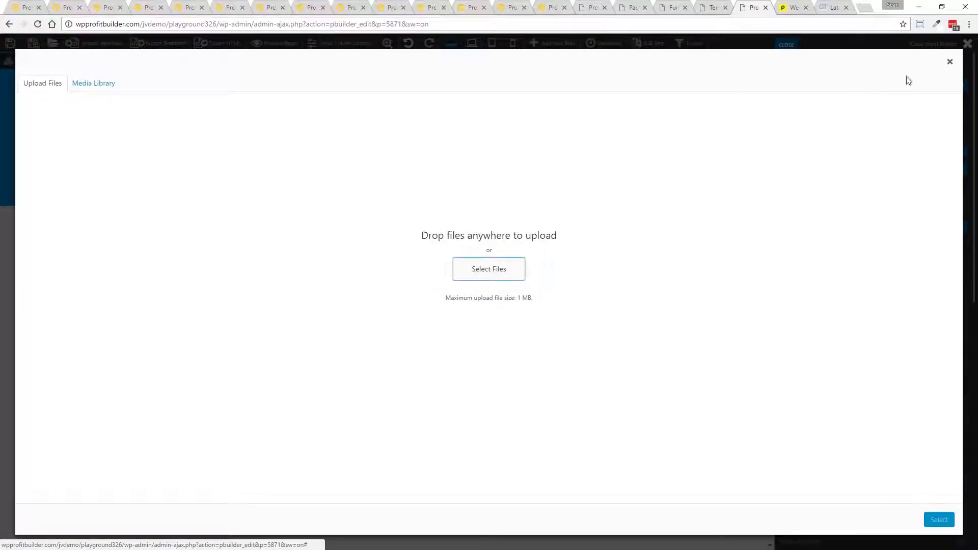
pyautogui.click(950, 62)
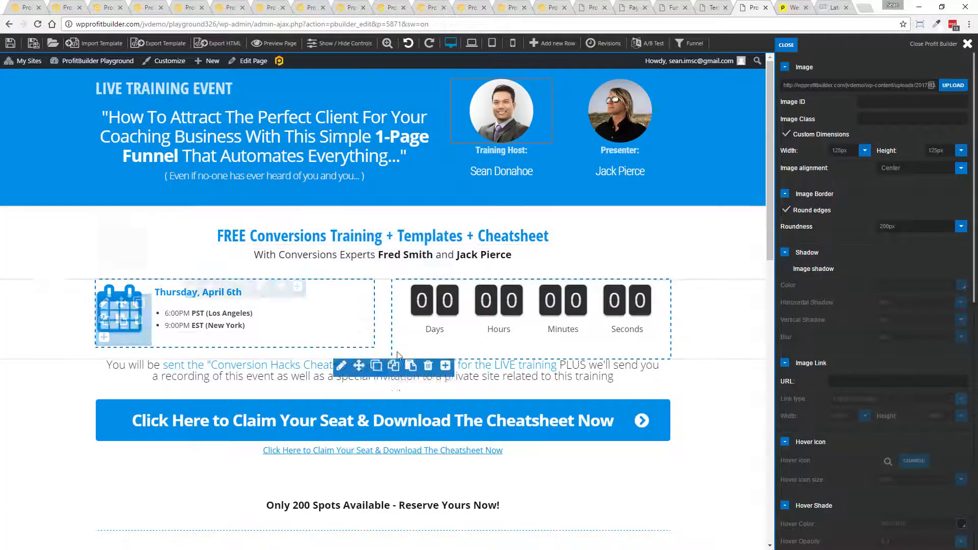
# Set the Form Code Type of the Claim Your Seat button's form to GotoWebinar
pyautogui.click(339, 408)
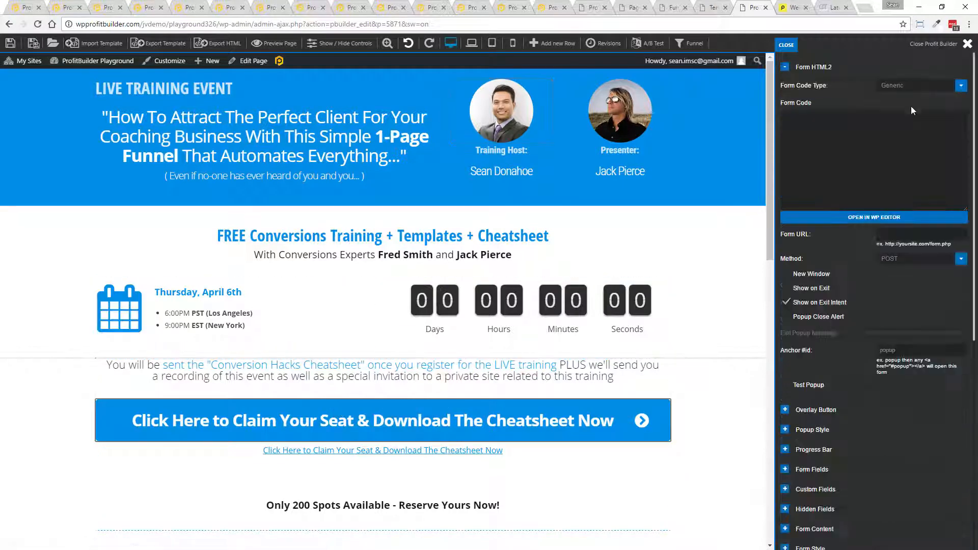
pyautogui.click(911, 86)
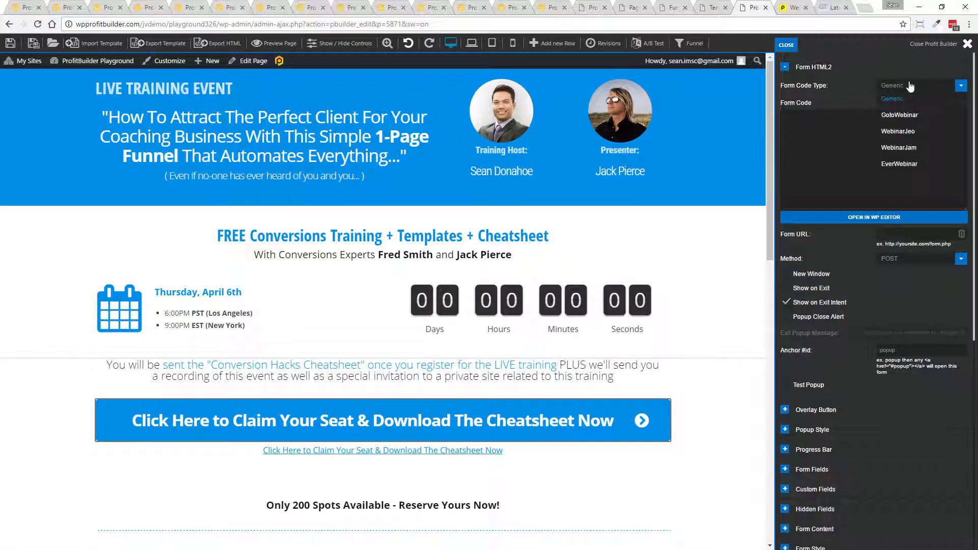
pyautogui.click(900, 116)
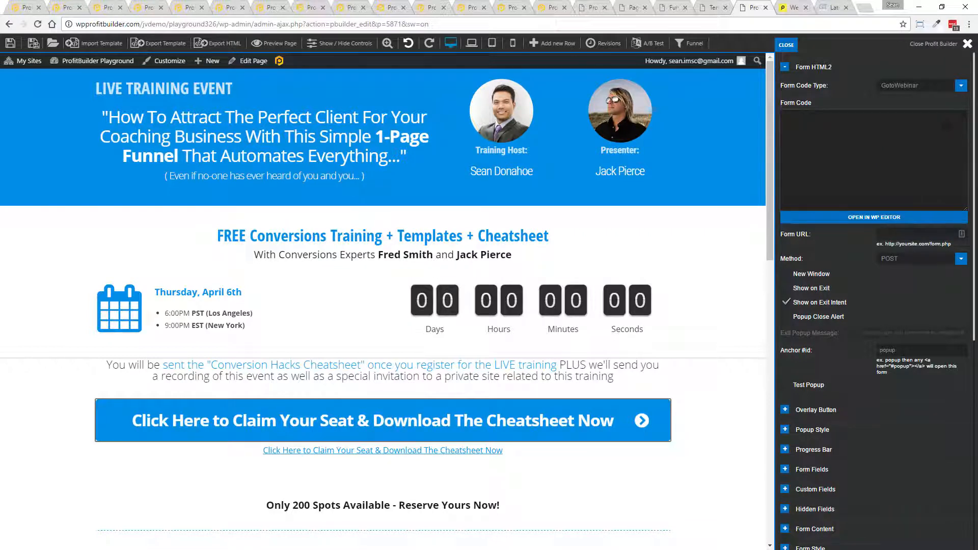
pyautogui.click(906, 82)
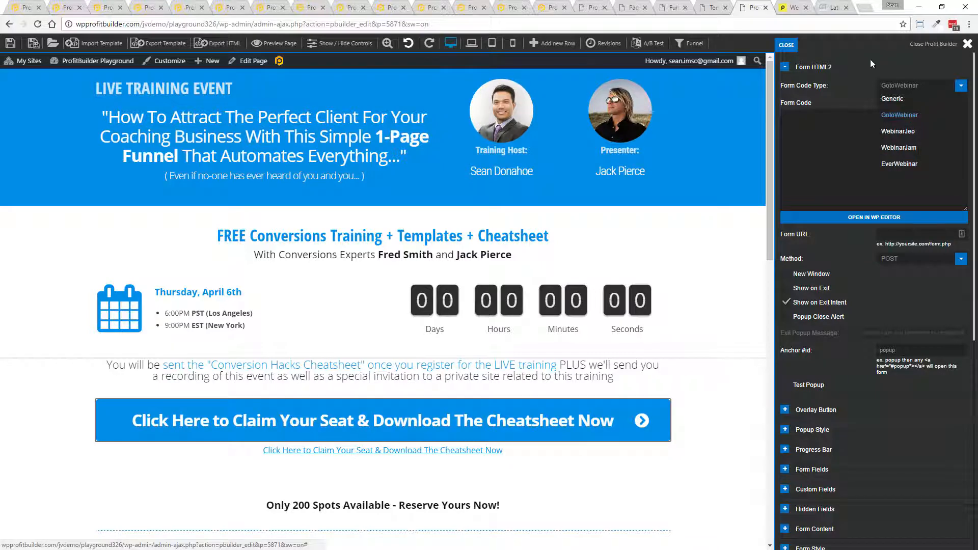
pyautogui.click(899, 115)
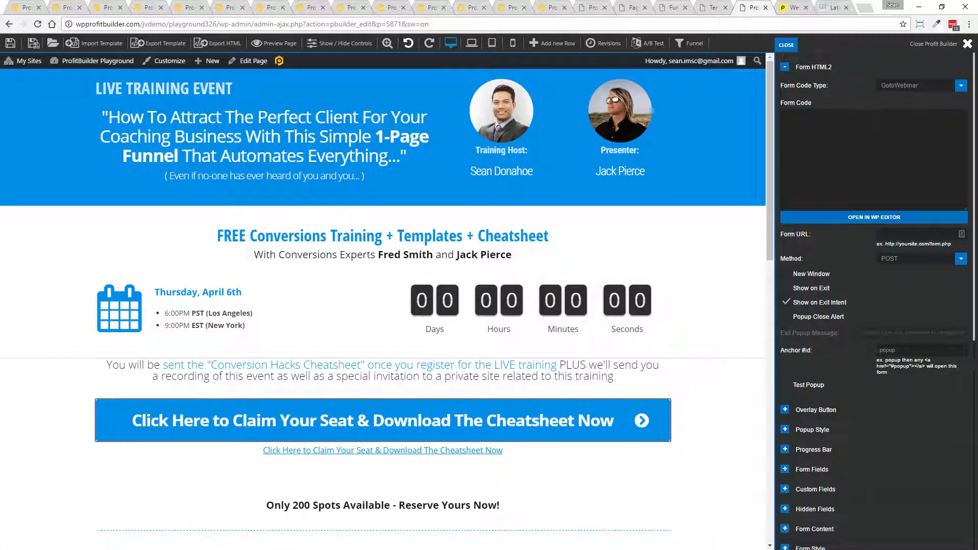
# Examine the main headline's settings and its formatting options in the WP editor, and close both without editing the text
pyautogui.scroll(-9, 686, 402)
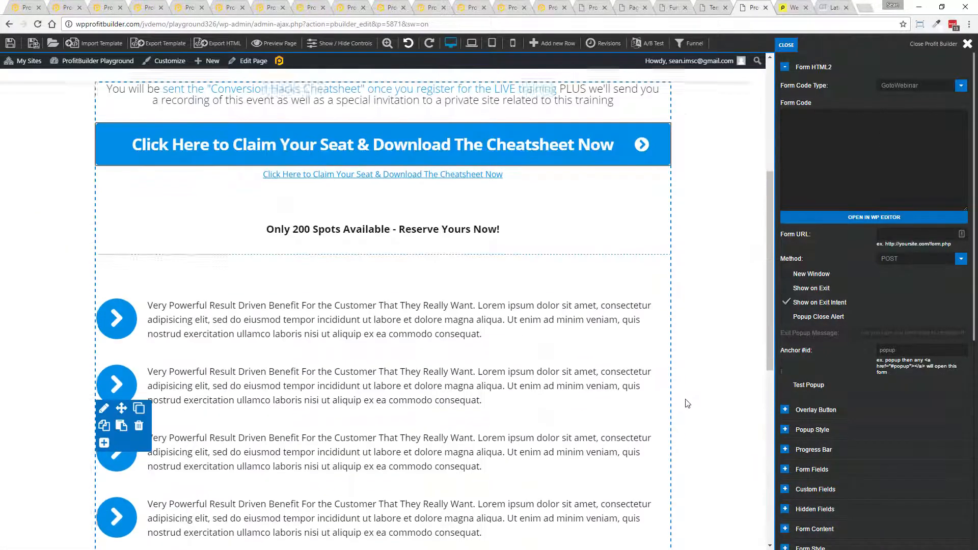
pyautogui.scroll(6, 685, 404)
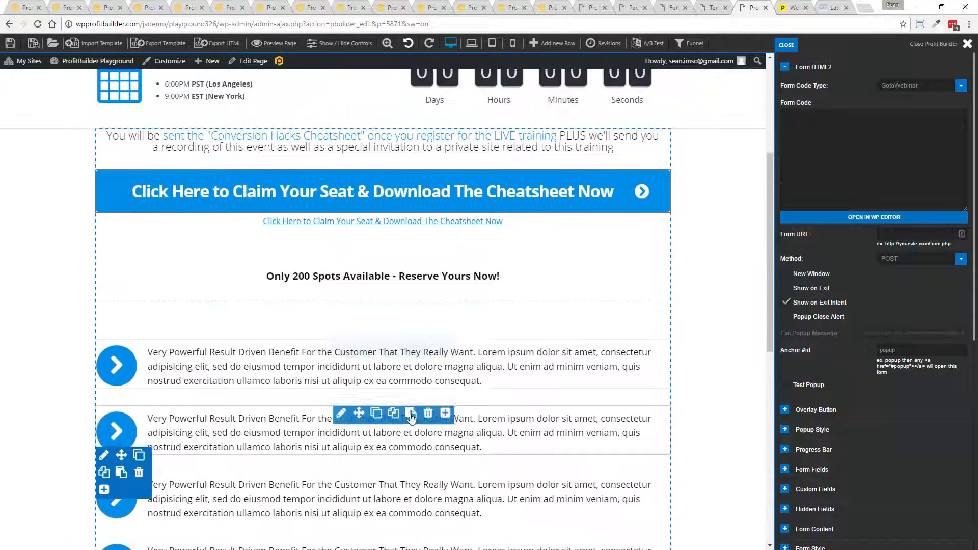
pyautogui.scroll(5, 398, 270)
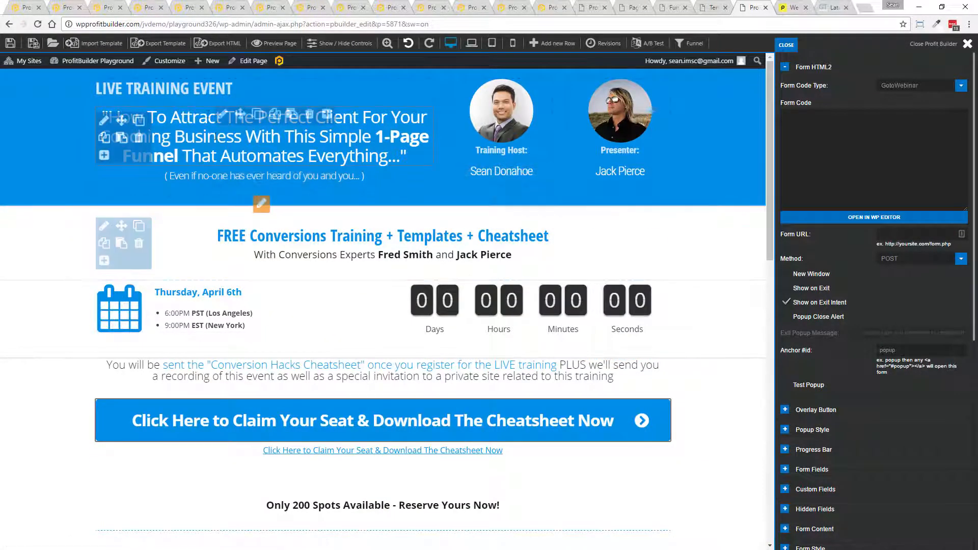
pyautogui.click(224, 114)
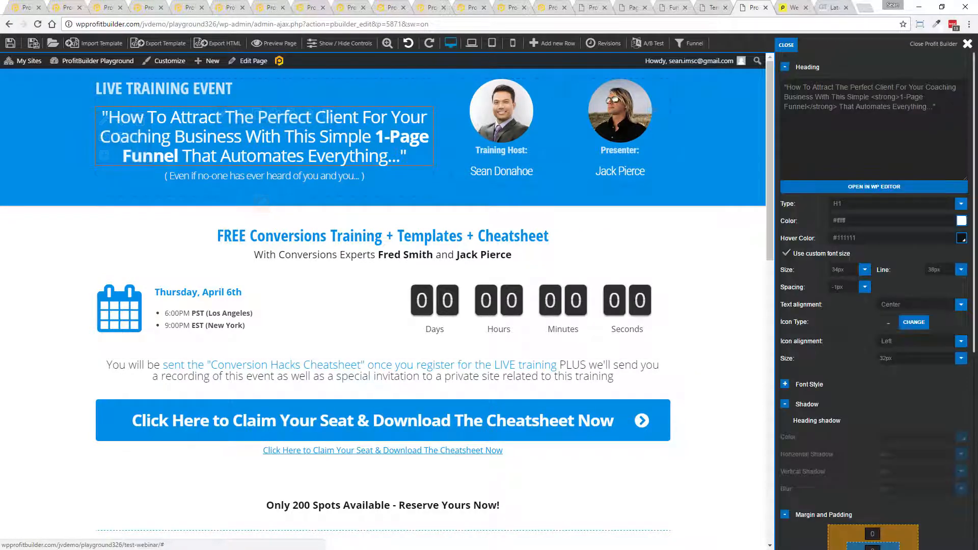
pyautogui.click(874, 186)
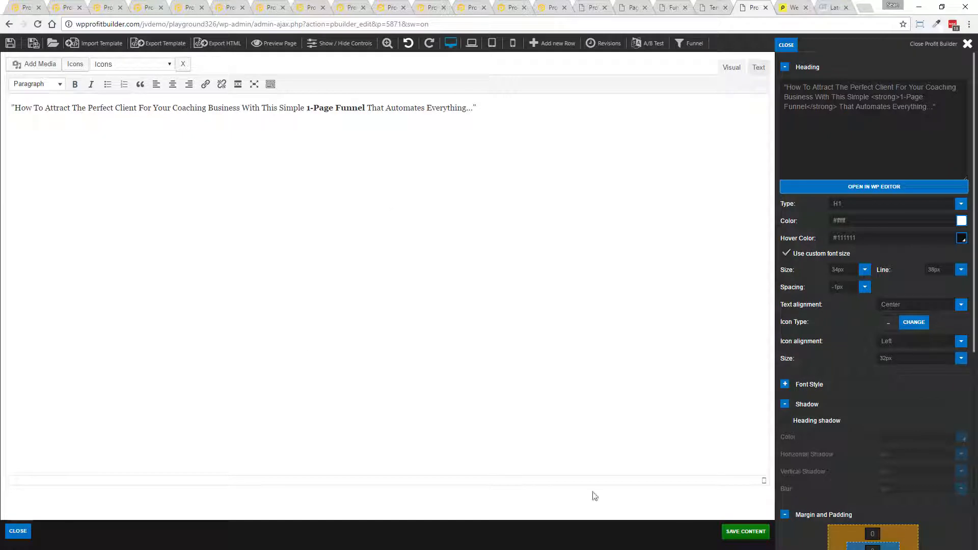
pyautogui.click(18, 531)
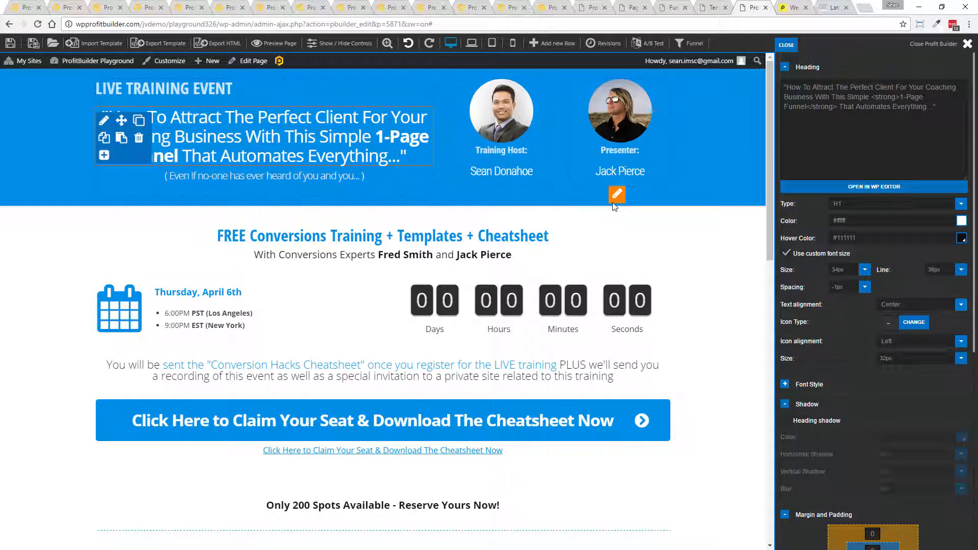
pyautogui.click(787, 44)
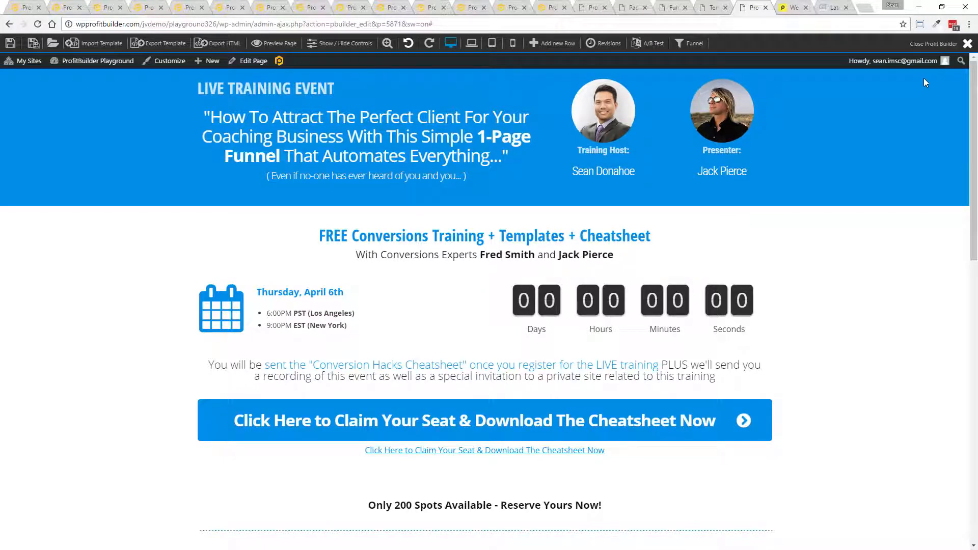
pyautogui.click(789, 7)
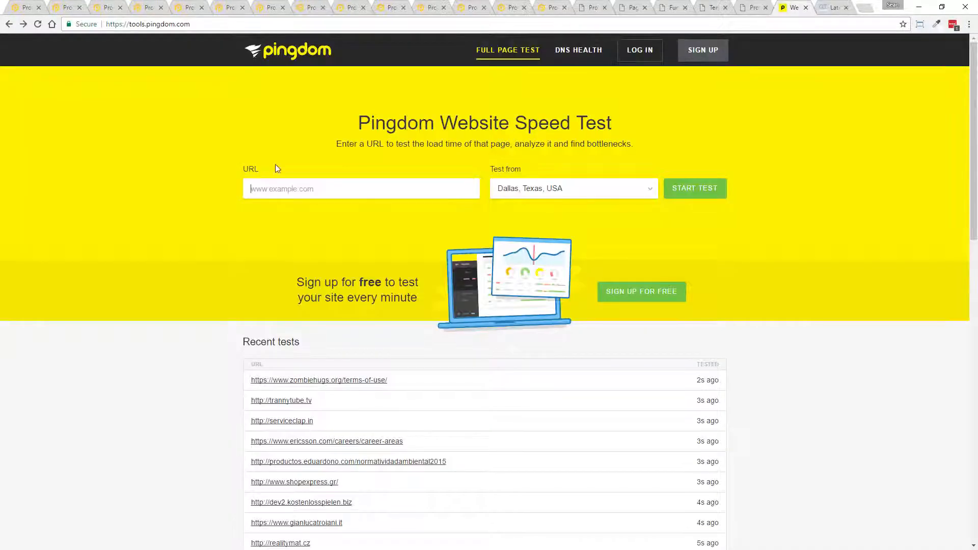
pyautogui.click(298, 195)
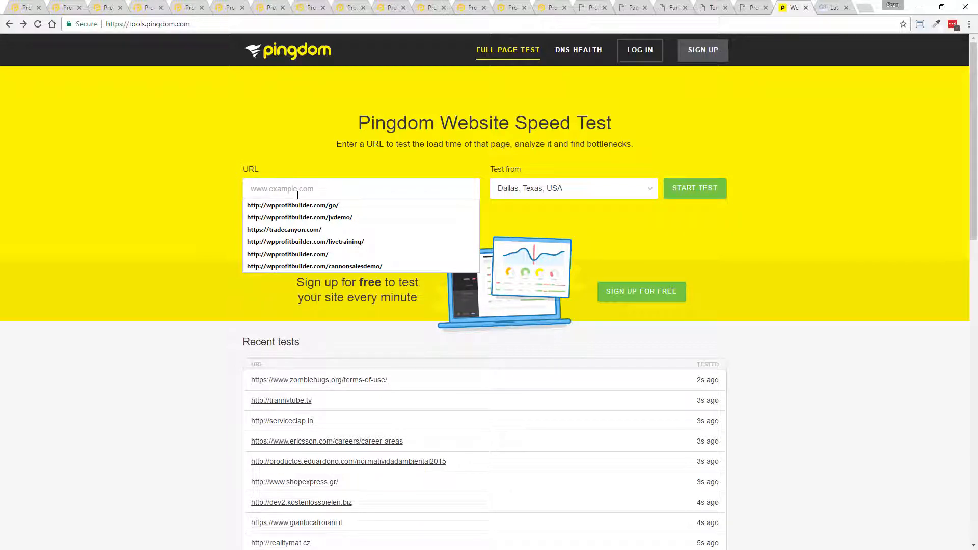
pyautogui.click(300, 241)
pyautogui.click(695, 191)
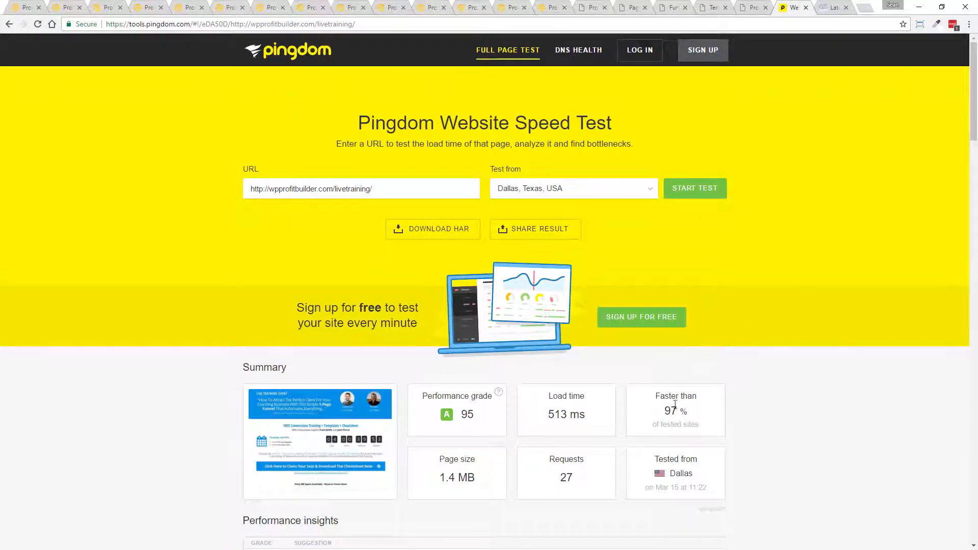
pyautogui.moveTo(664, 411); pyautogui.dragTo(698, 412)
pyautogui.moveTo(544, 416); pyautogui.dragTo(597, 414)
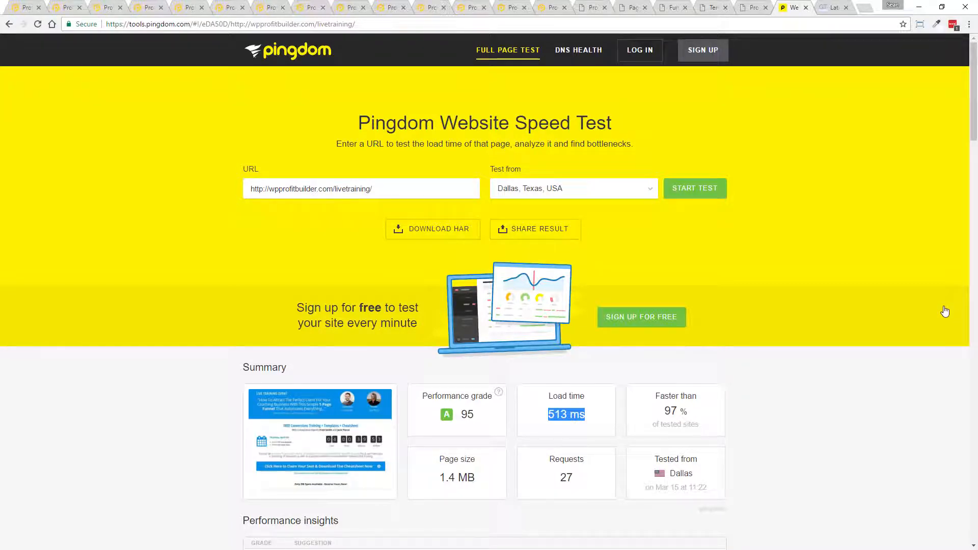
pyautogui.moveTo(334, 190); pyautogui.dragTo(635, 200)
pyautogui.write('ca')
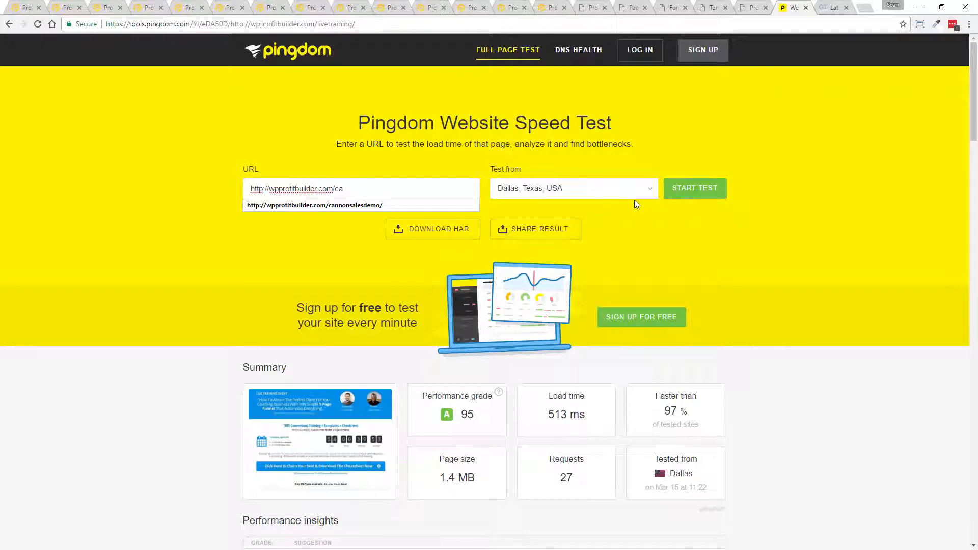
pyautogui.press('Down')
pyautogui.hotkey('ctrl', 'a')
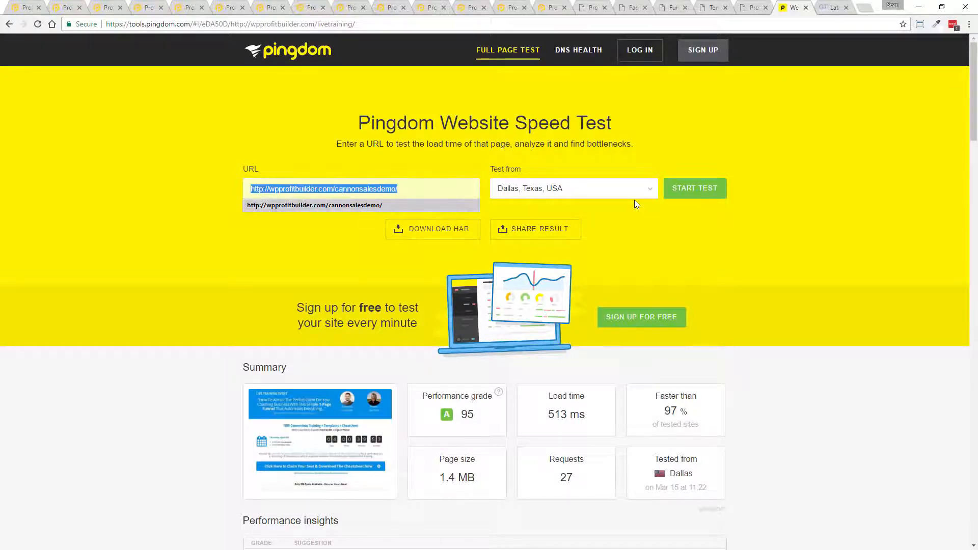
pyautogui.hotkey('ctrl', 'c')
pyautogui.hotkey('ctrl', 't')
pyautogui.hotkey('ctrl', 'v')
pyautogui.press('Return')
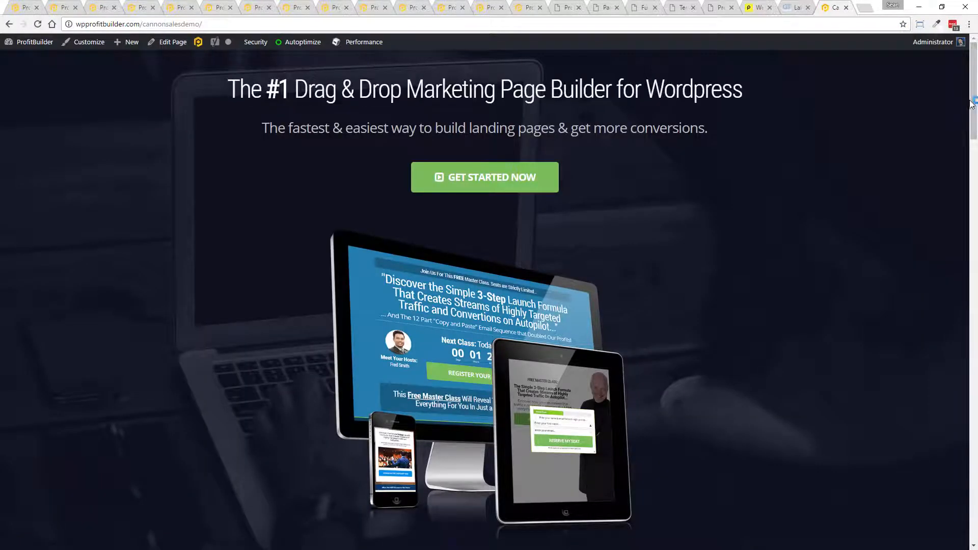
pyautogui.moveTo(972, 102); pyautogui.dragTo(970, 17)
pyautogui.click(759, 7)
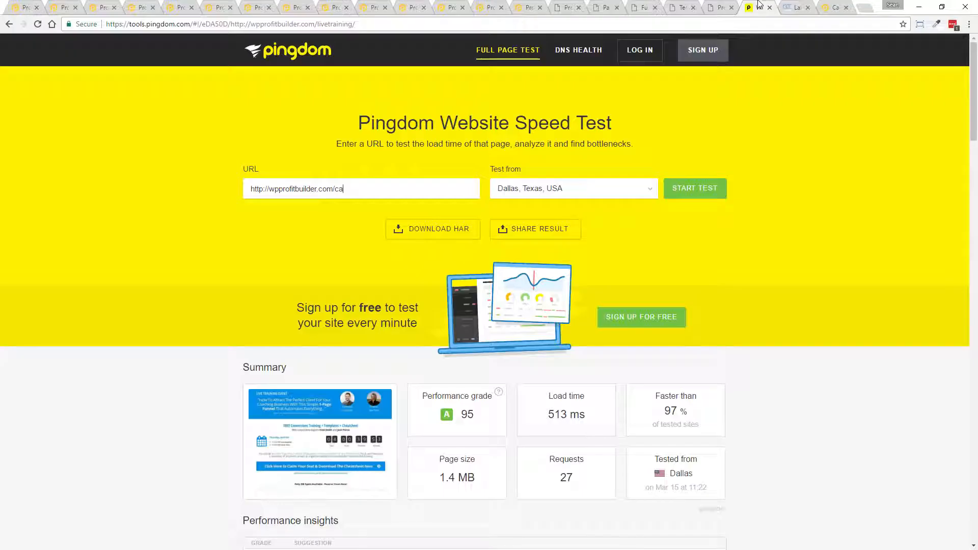
pyautogui.moveTo(399, 189); pyautogui.dragTo(169, 182)
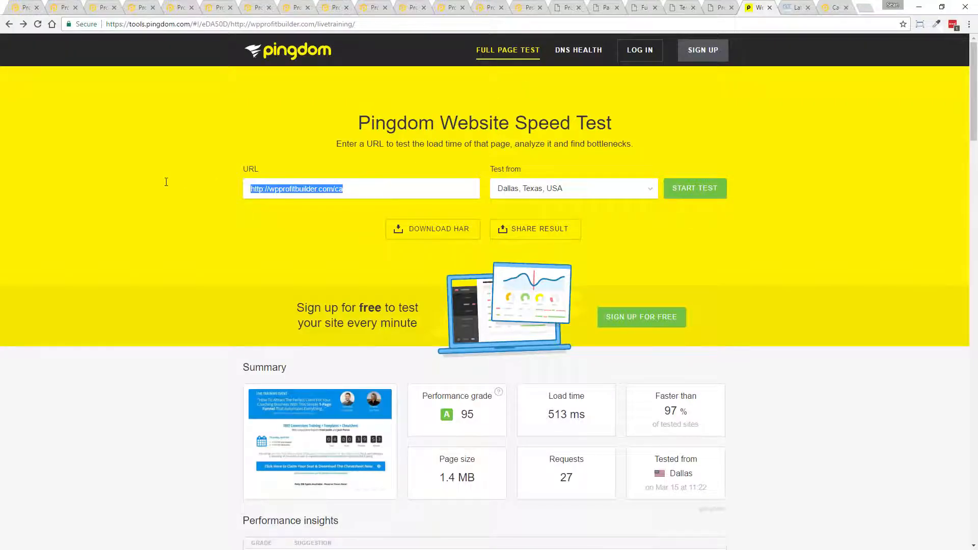
pyautogui.hotkey('ctrl', 'v')
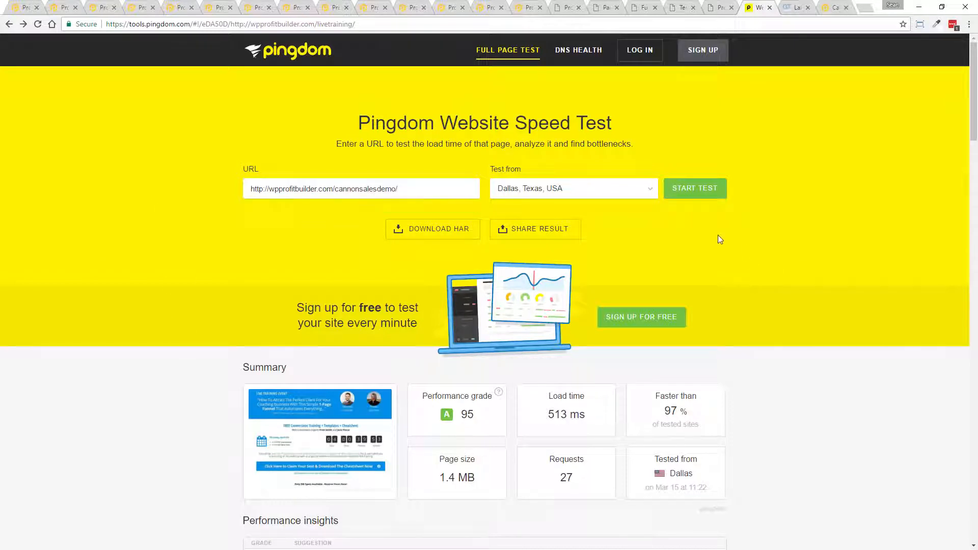
pyautogui.click(679, 193)
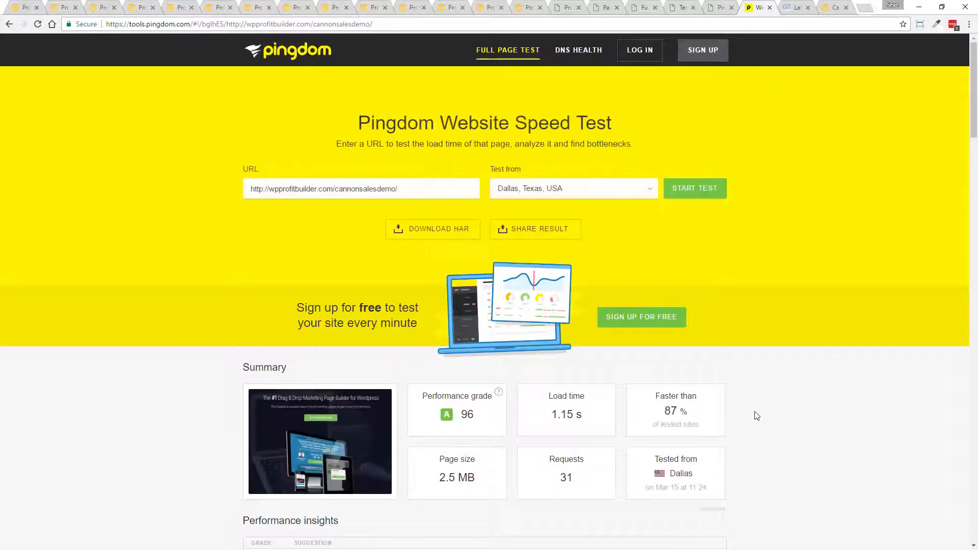
pyautogui.tripleClick(560, 418)
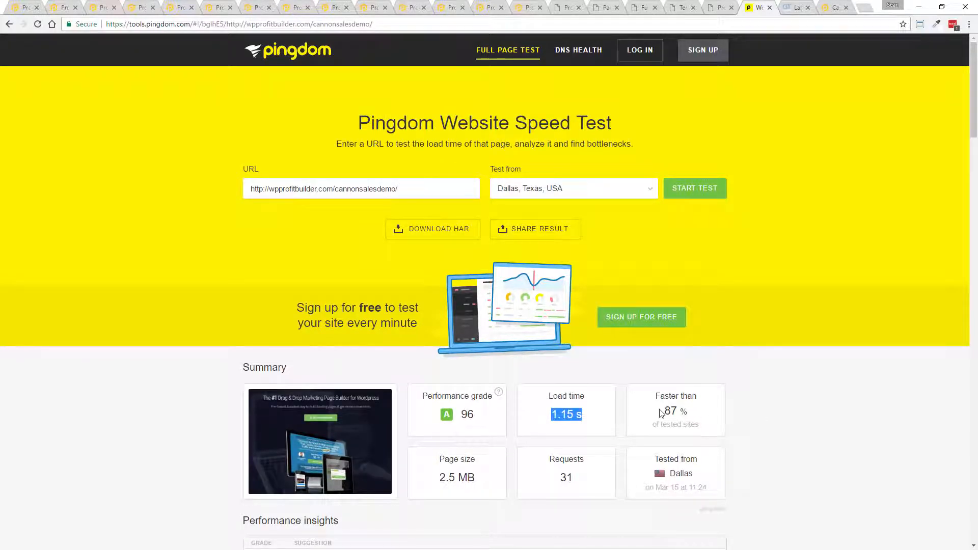
pyautogui.moveTo(661, 413); pyautogui.dragTo(702, 410)
pyautogui.click(807, 400)
# View the Hungry Leads sales, contest video opt-in and full-screen splash demo pages, and return to the ProfitBuilder template library
pyautogui.click(62, 6)
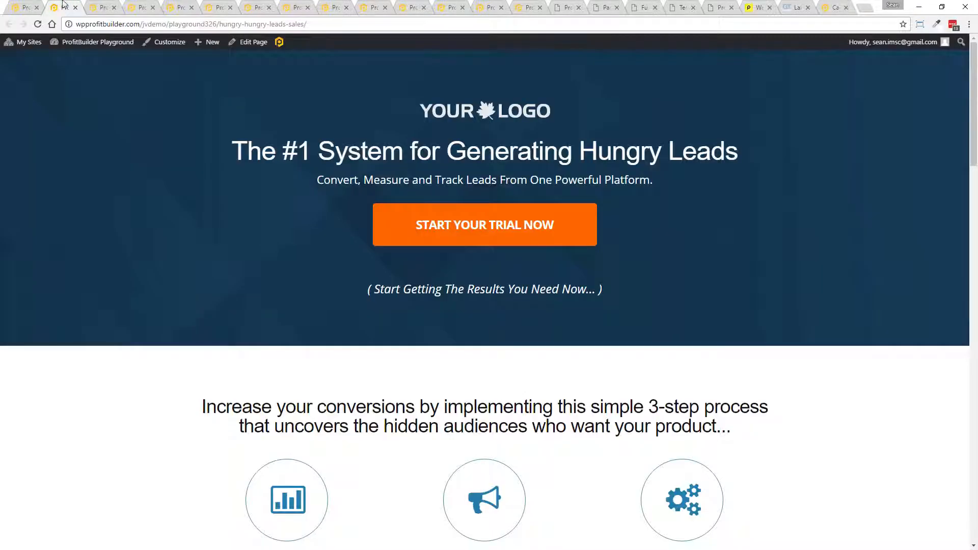
pyautogui.click(105, 6)
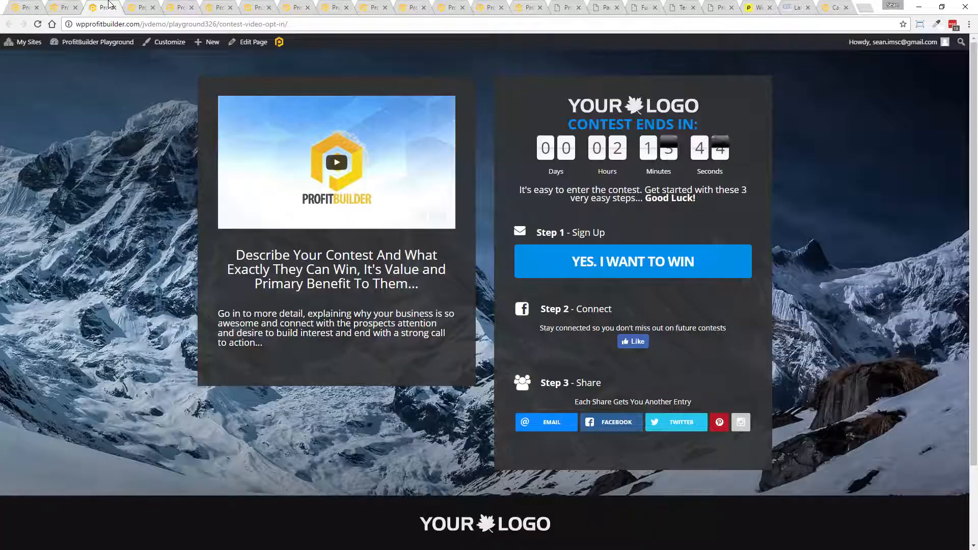
pyautogui.click(142, 7)
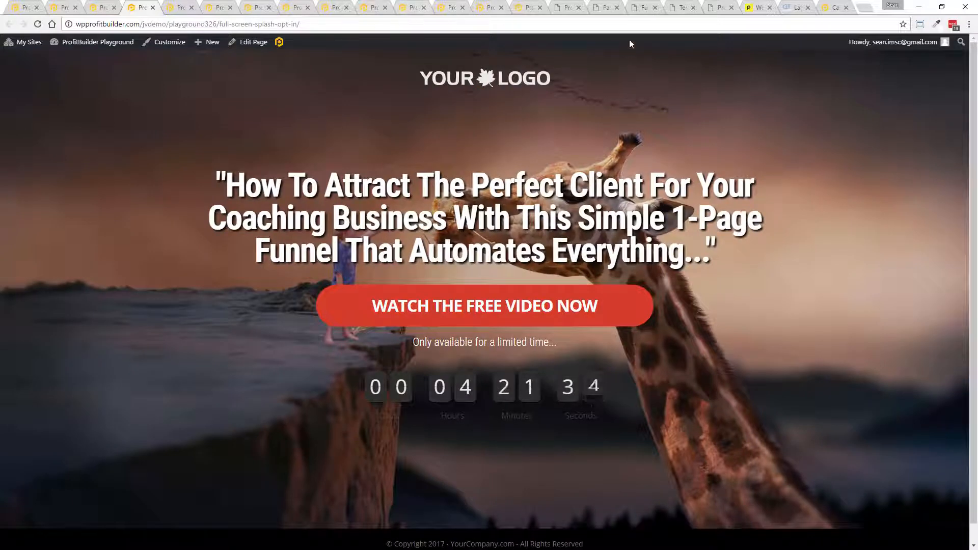
pyautogui.click(605, 7)
pyautogui.click(684, 6)
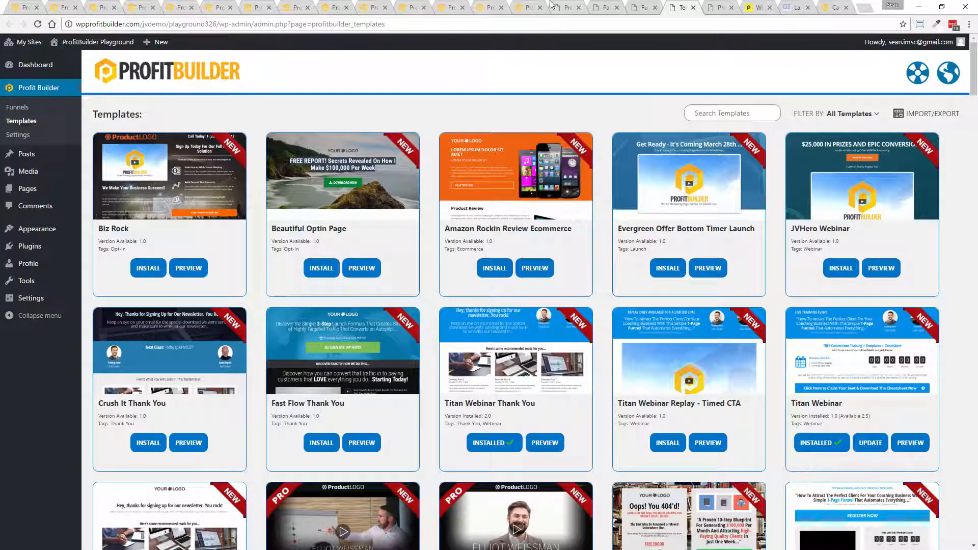
# Look through the restaurant, real estate, masterclass, Krystal Clear, gym and splash demo pages, dismissing the real estate page's opt-in popup
pyautogui.click(490, 7)
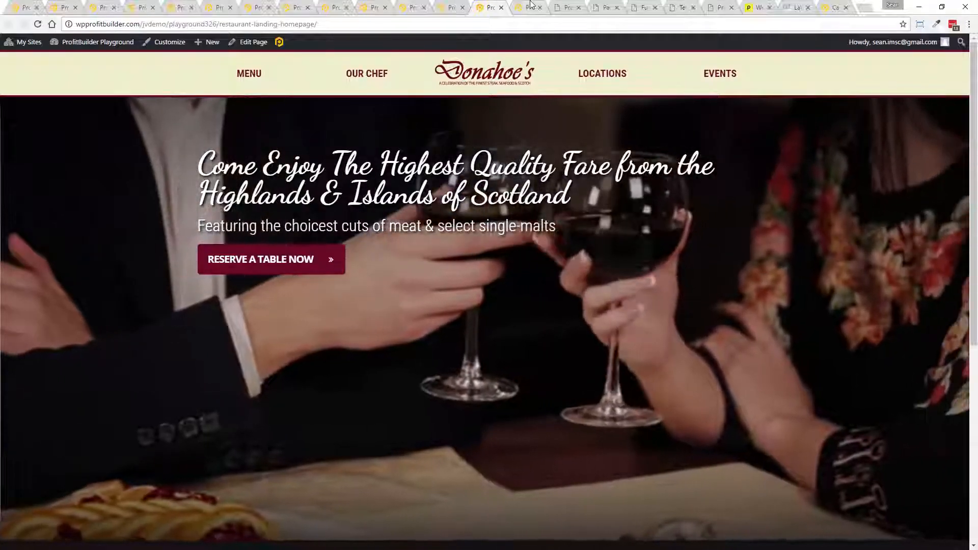
pyautogui.click(531, 5)
pyautogui.click(441, 5)
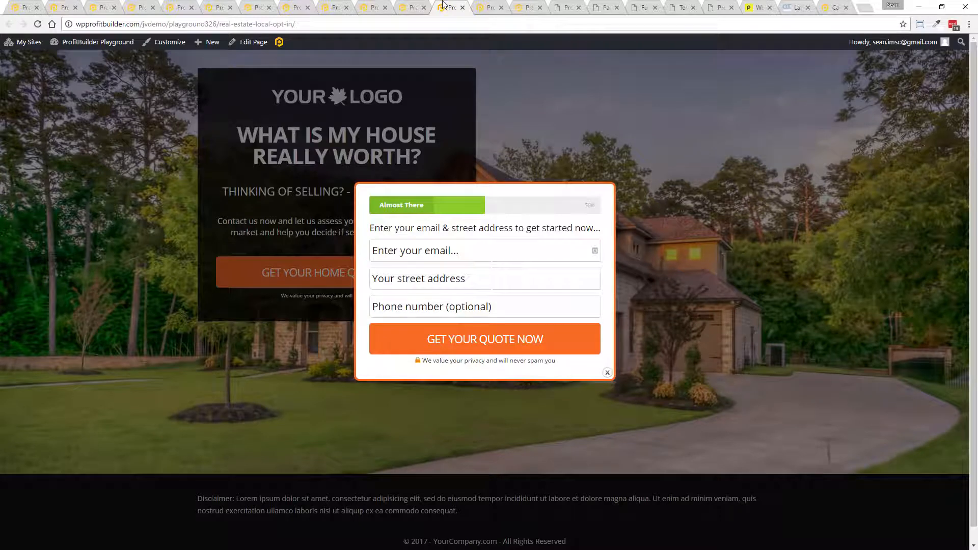
pyautogui.click(608, 373)
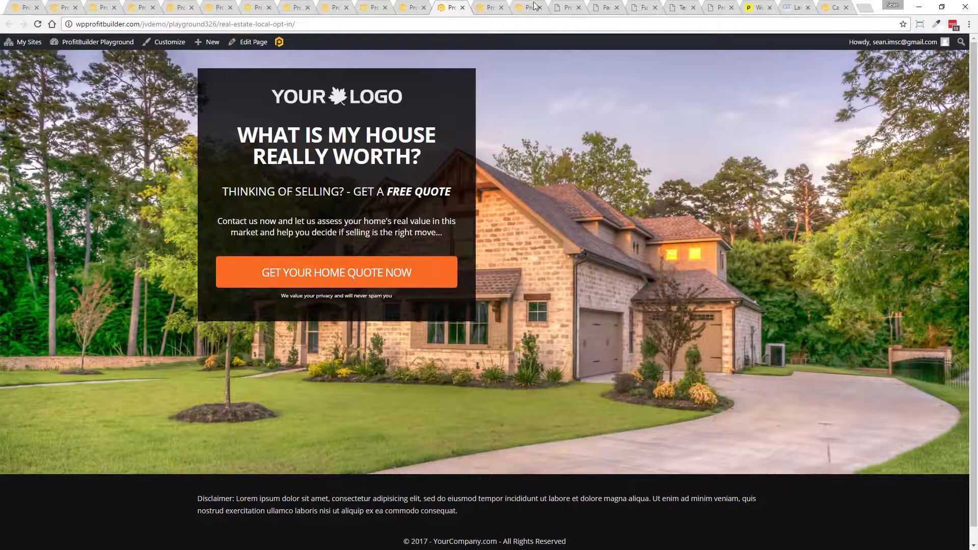
pyautogui.click(364, 4)
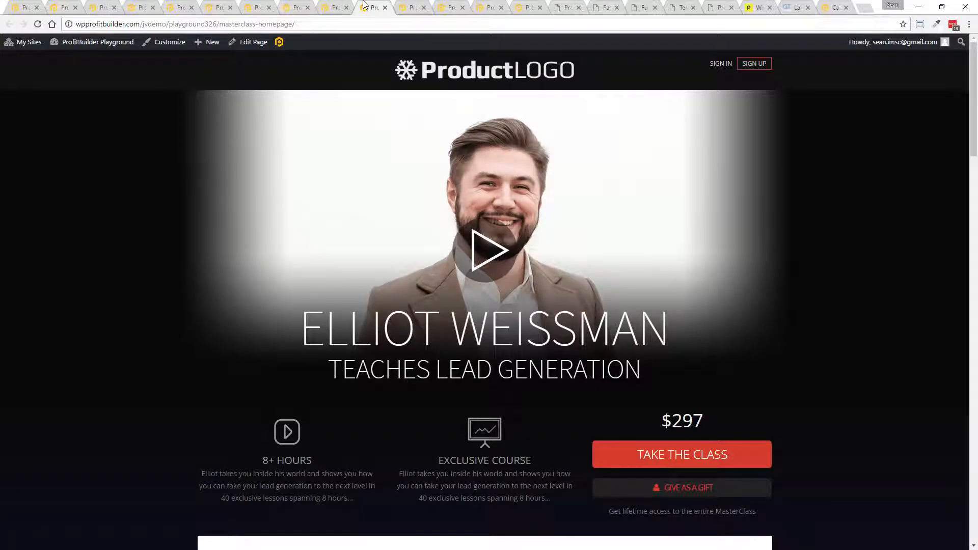
pyautogui.click(334, 7)
pyautogui.click(217, 7)
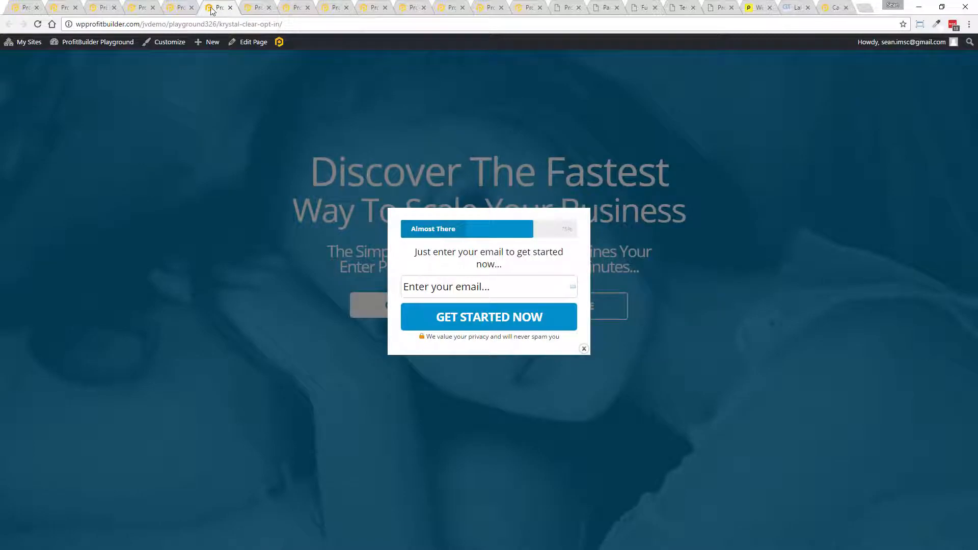
pyautogui.click(171, 8)
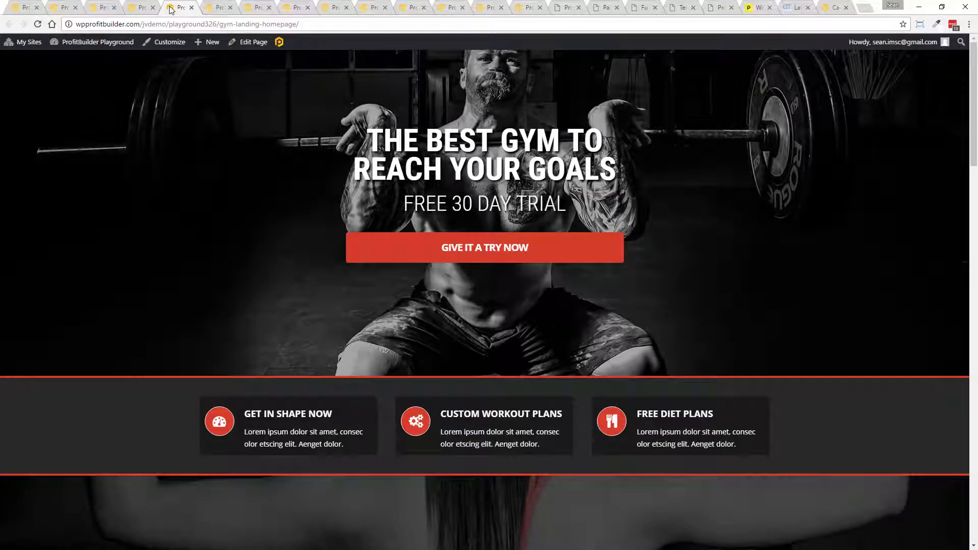
pyautogui.click(141, 7)
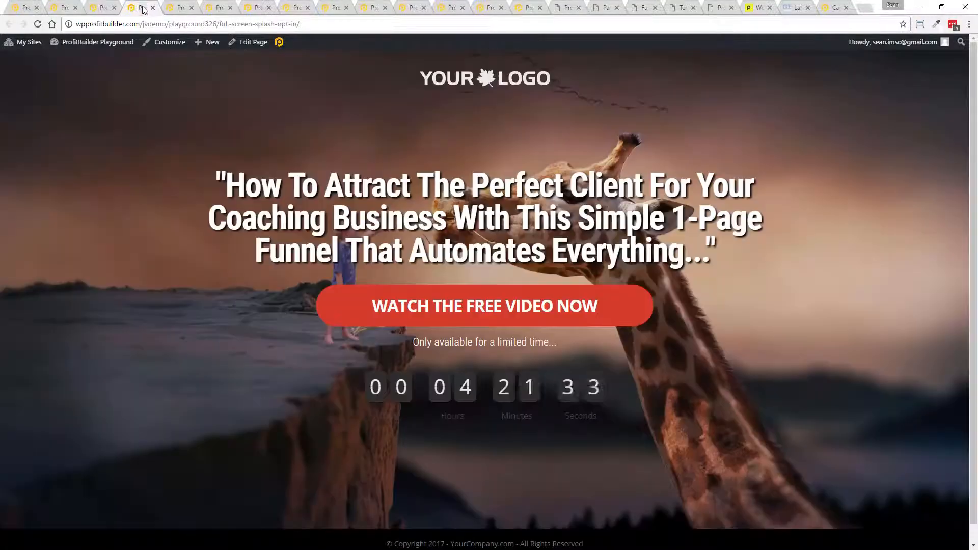
# Return to the Reserve My Seat page in the ProfitBuilder editor and bring up the editing controls of the text above its headline
pyautogui.click(568, 7)
pyautogui.moveTo(348, 143)
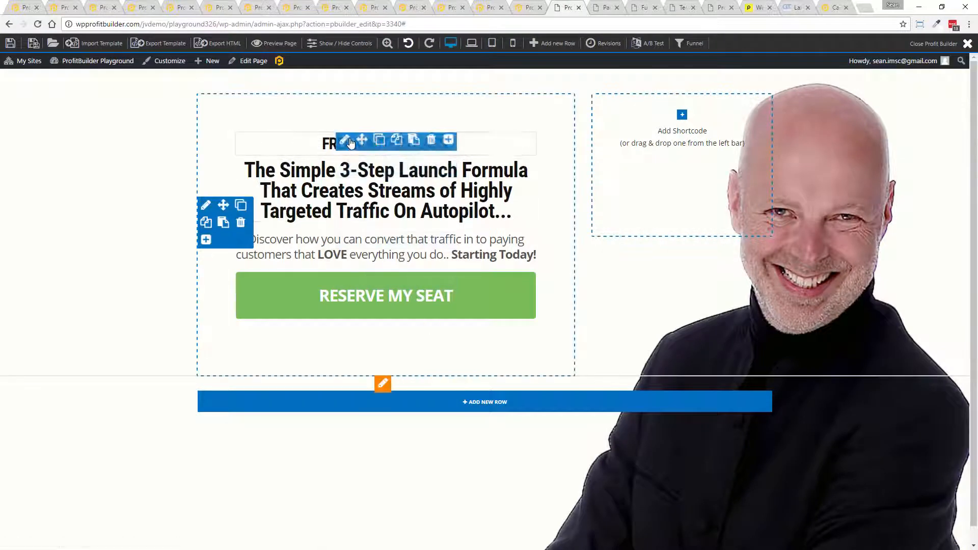